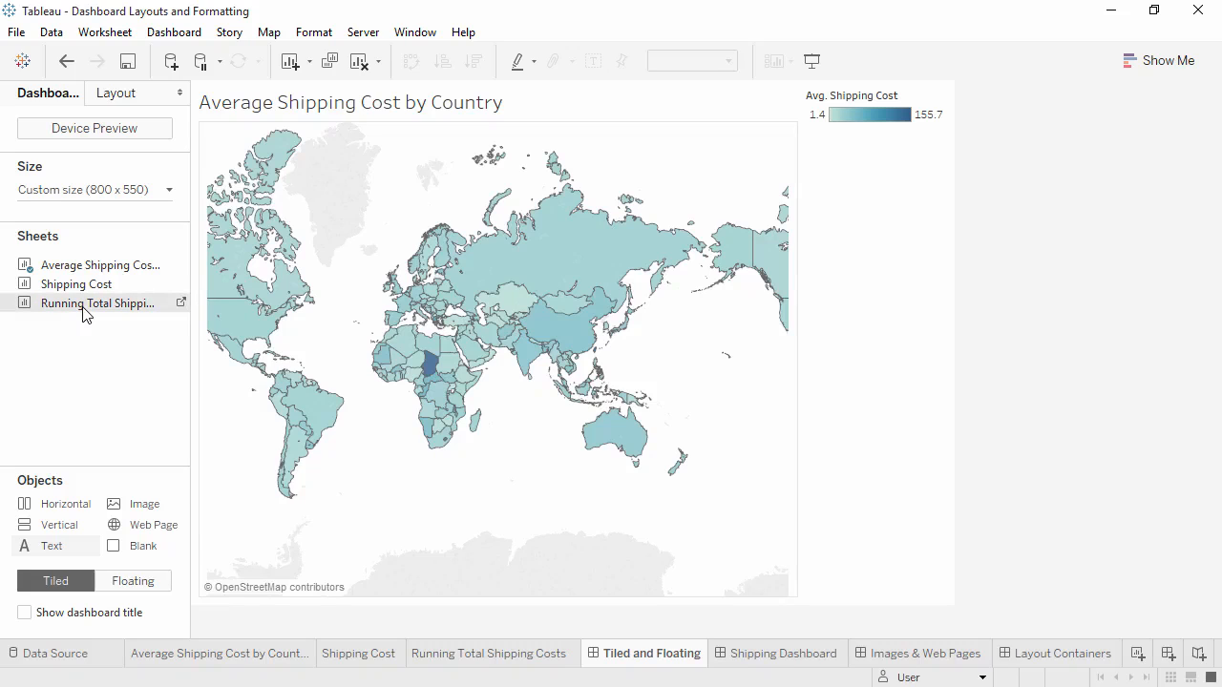
Step: Set new objects added to the Tiled and Floating dashboard to Floating
mouse_move(83, 307)
left_mouse_down()
mouse_move(263, 287)
mouse_move(487, 225)
mouse_move(611, 263)
mouse_move(633, 296)
mouse_move(523, 445)
mouse_move(157, 418)
left_mouse_up()
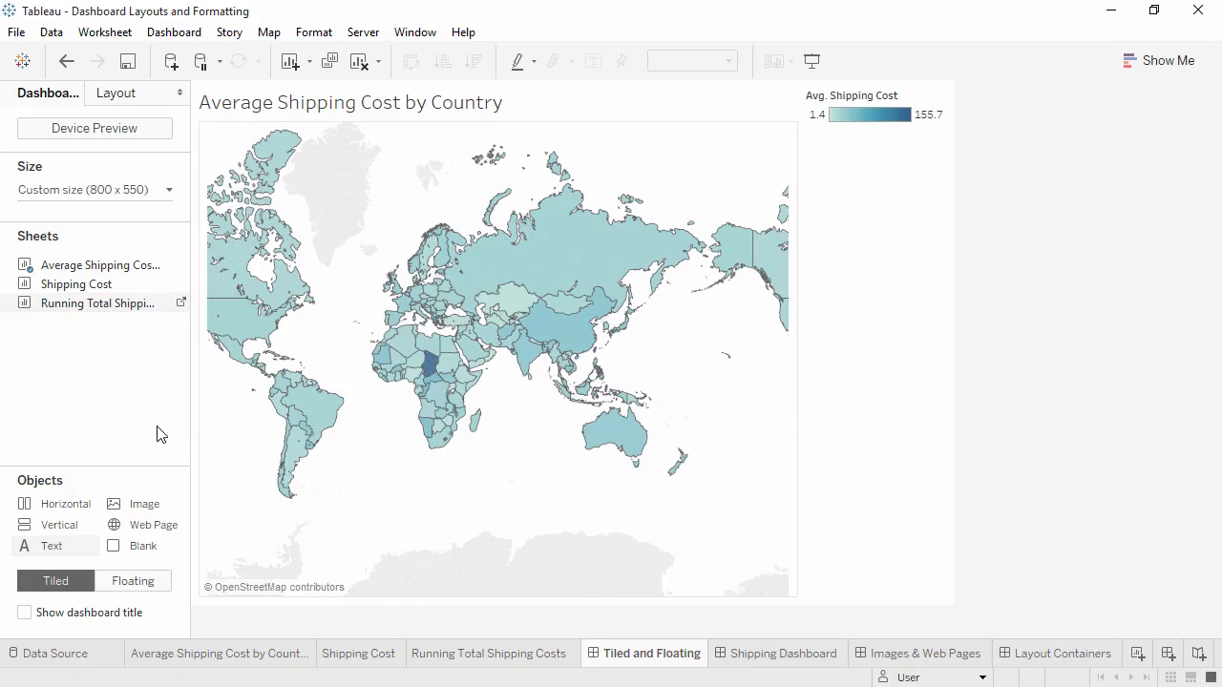
left_click(156, 582)
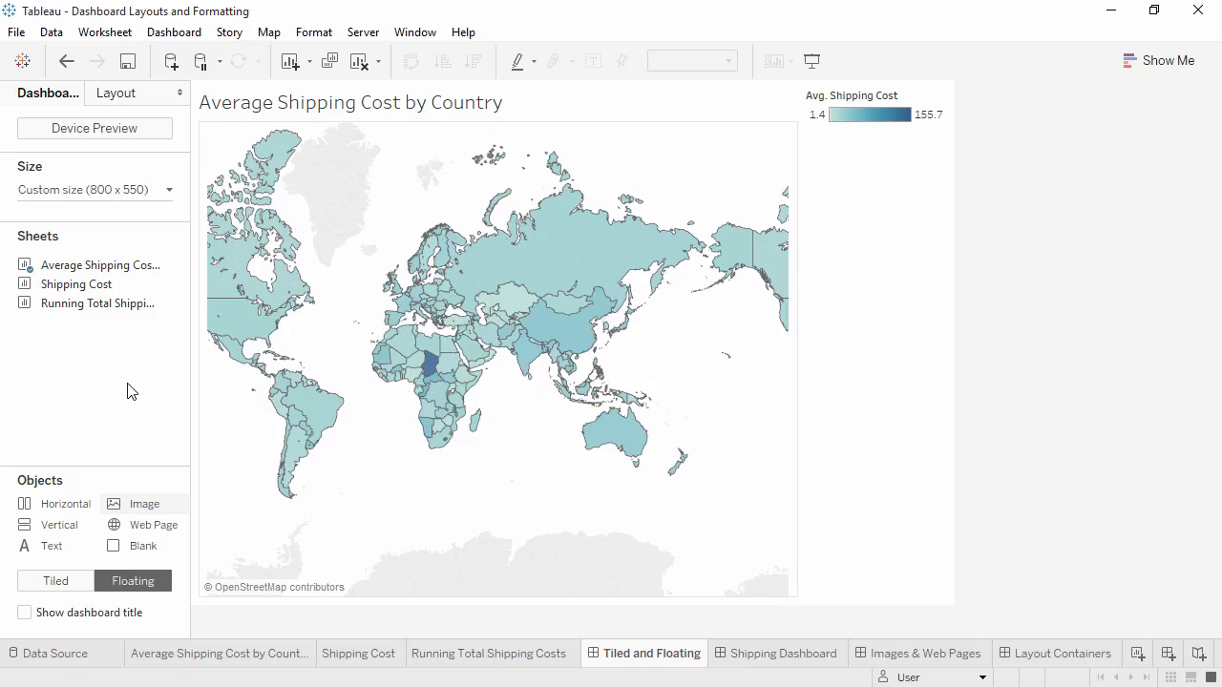
Step: Place the Running Total Shipping Costs sheet as an enlarged floating view over the lower part of the map, and remove it again
left_click_drag(122, 303, 276, 175)
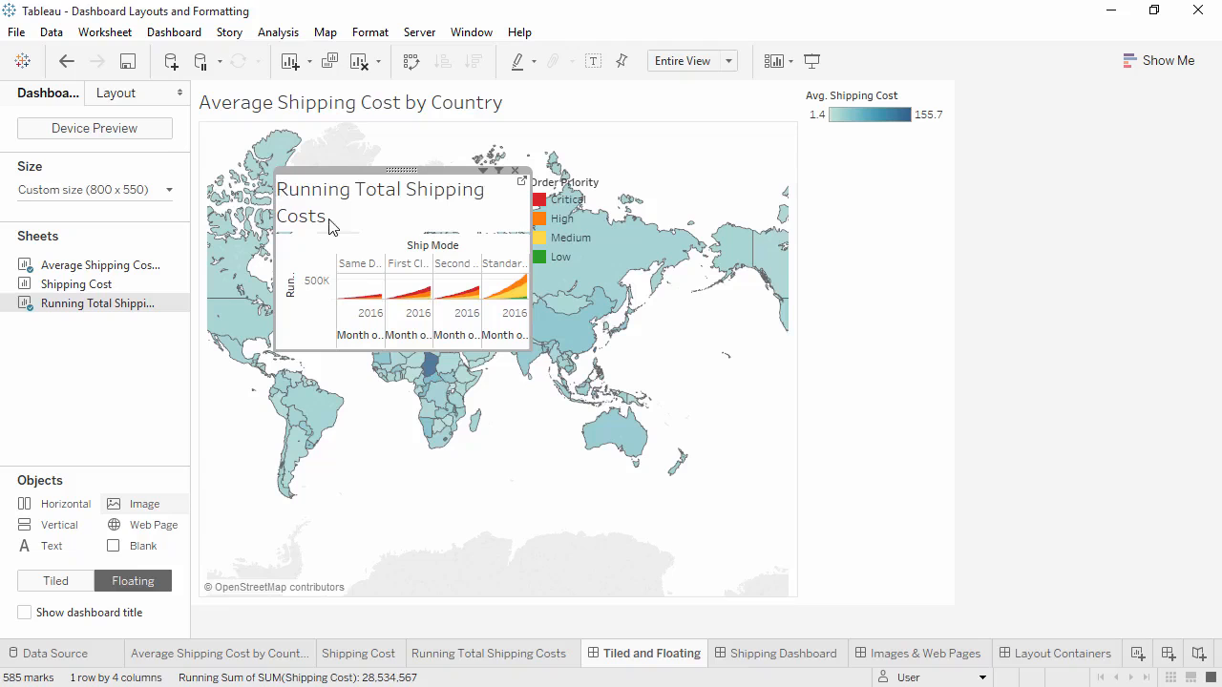
left_click_drag(539, 356, 723, 455)
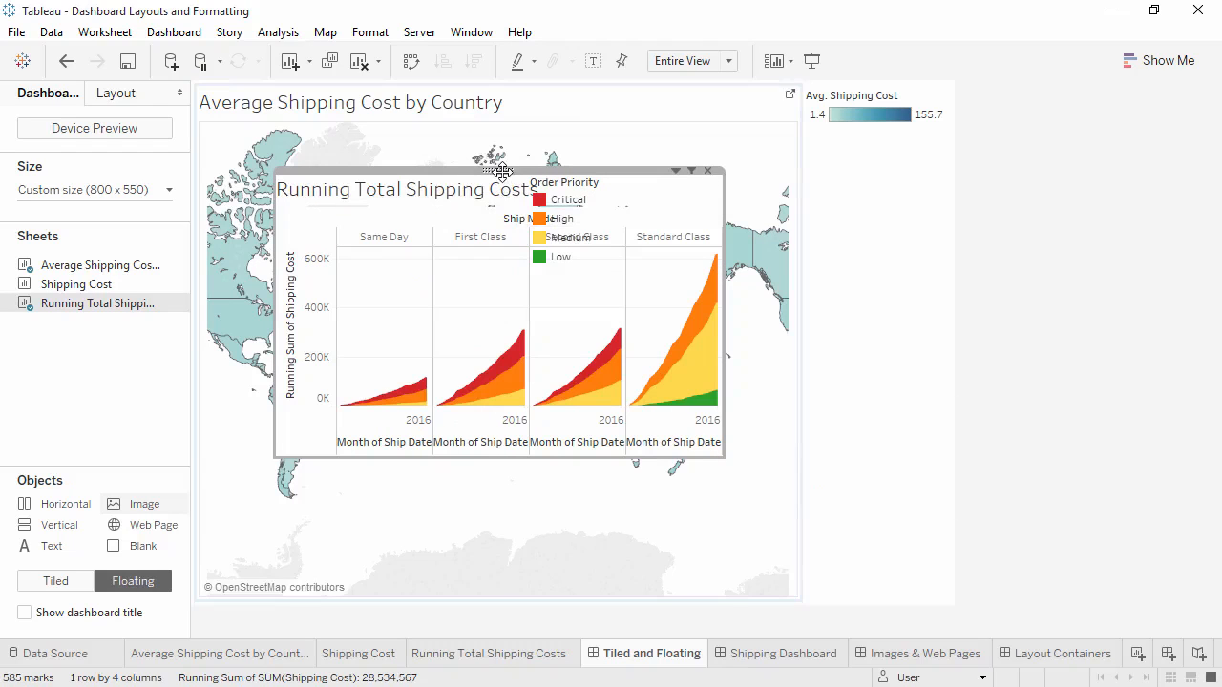
left_click_drag(500, 172, 504, 275)
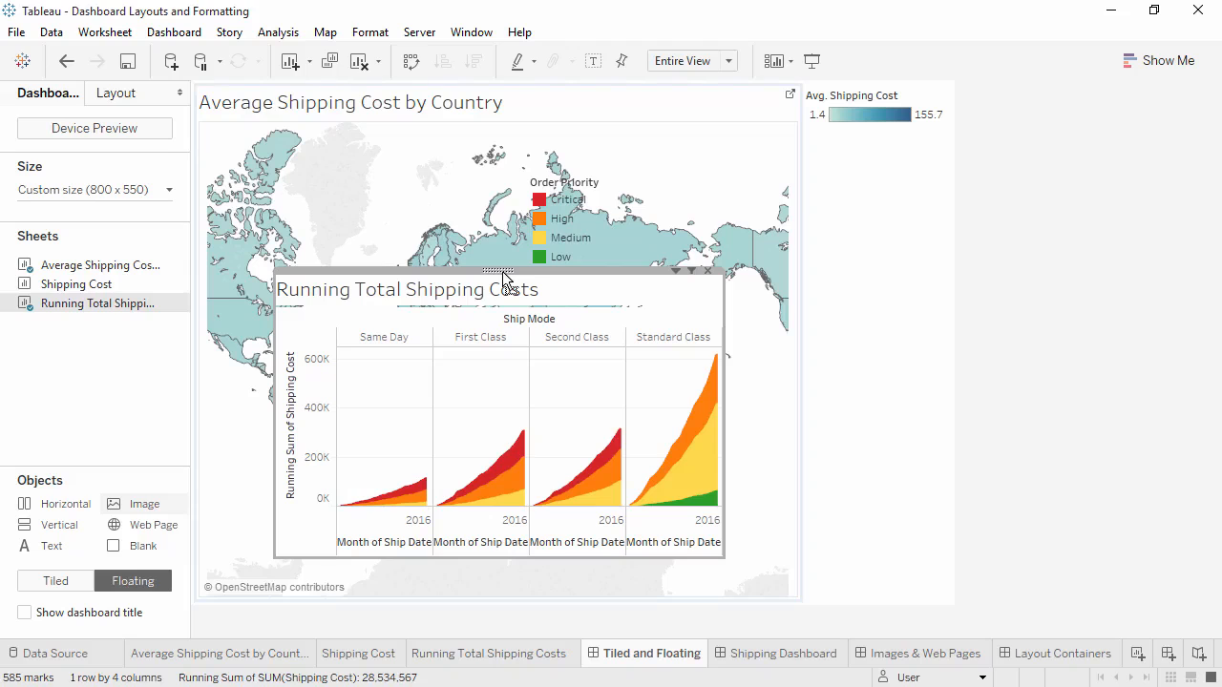
left_click(708, 270)
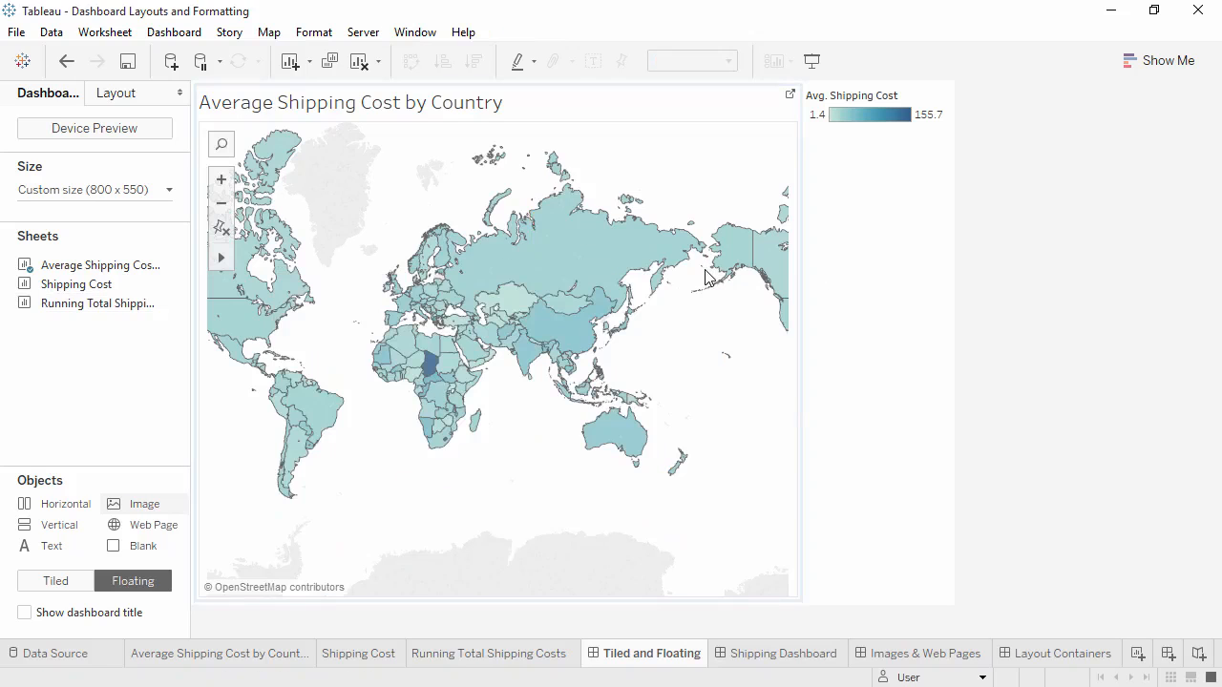
Step: Float the Avg. Shipping Cost legend over the map's lower edge, below Australia, and set its x position to 493
left_click(849, 129)
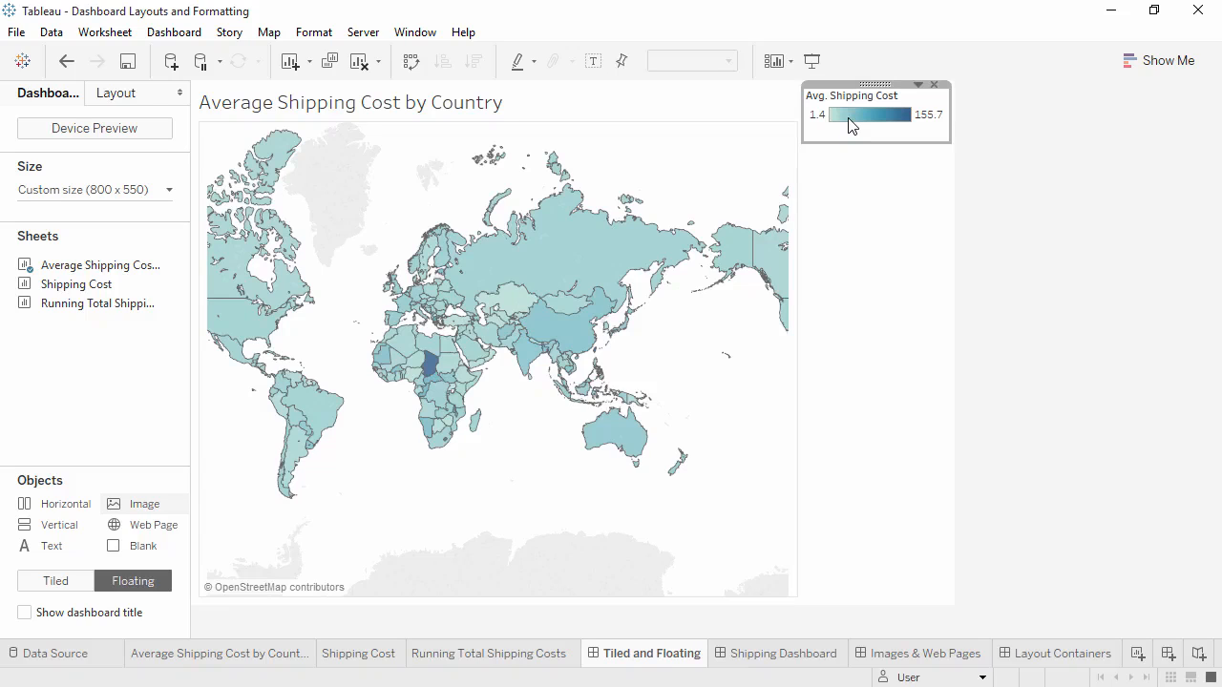
left_click_drag(873, 85, 717, 541)
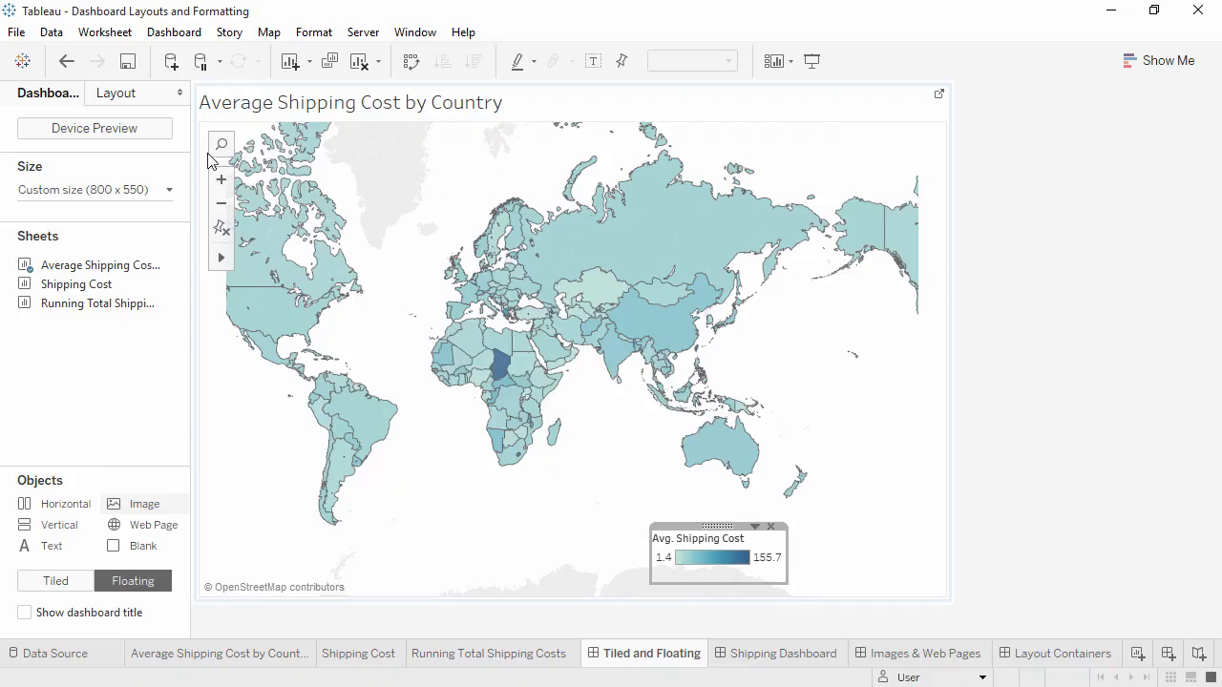
left_click(116, 92)
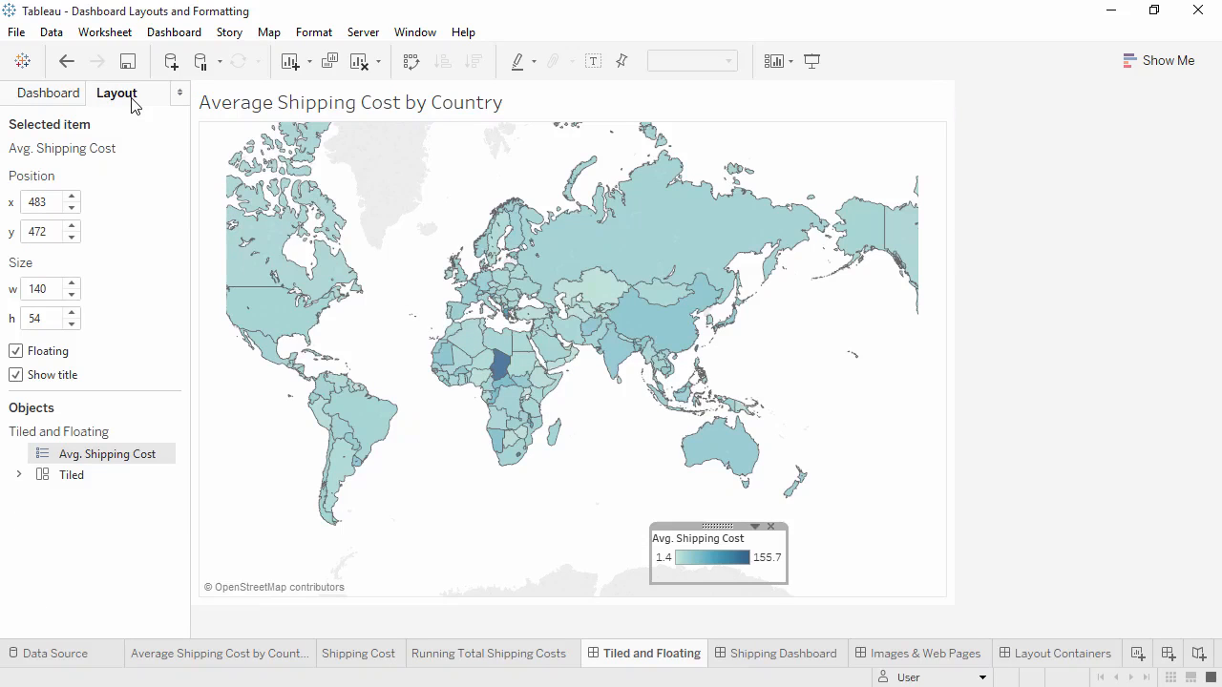
left_click(72, 197)
left_click(71, 197)
left_click(72, 197)
left_click(71, 197)
left_click(72, 196)
left_click(72, 197)
left_click(71, 197)
left_click(72, 197)
left_click(72, 197)
left_click(72, 197)
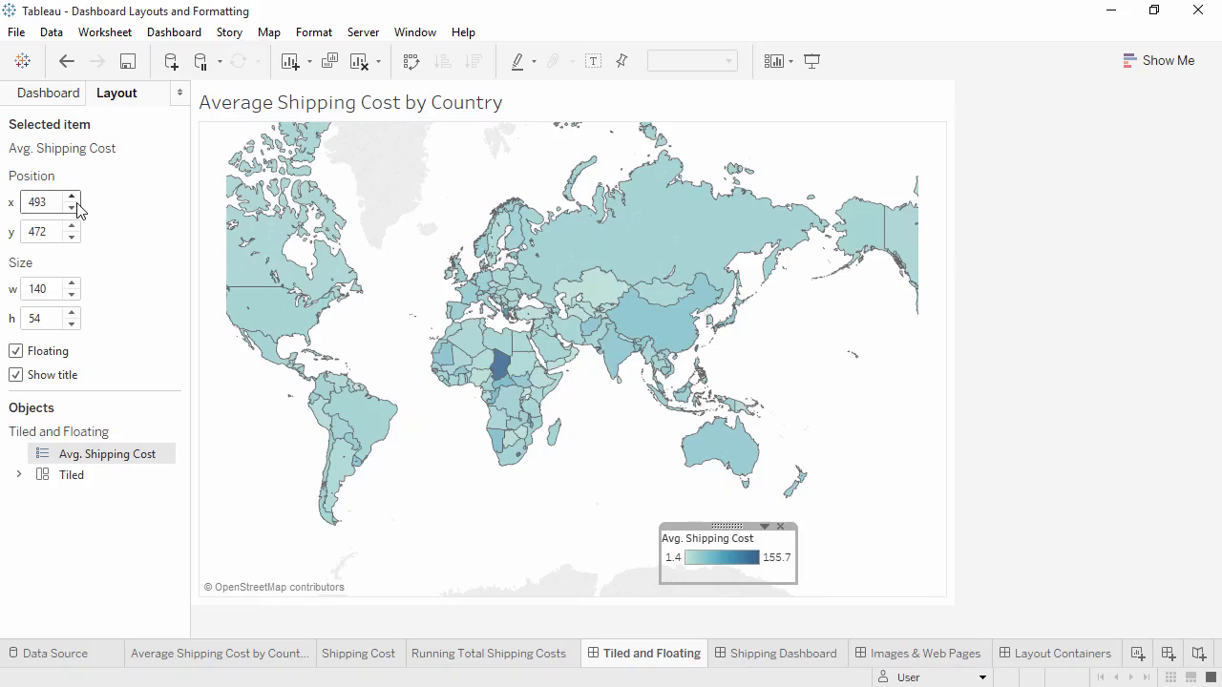
Step: On the Shipping Dashboard, replace the Shipping Cost sheet's title with "Average Cost for <Ship Mode> Shipping", using the inserted Ship Mode field
left_click(778, 657)
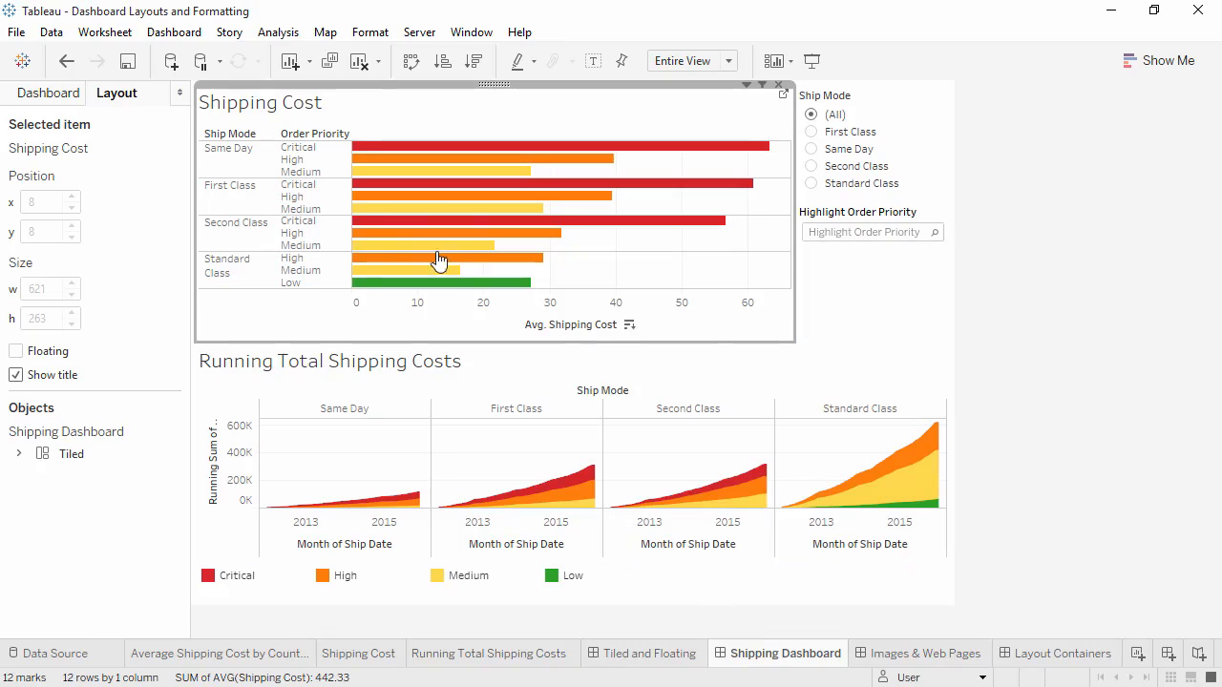
double_click(373, 114)
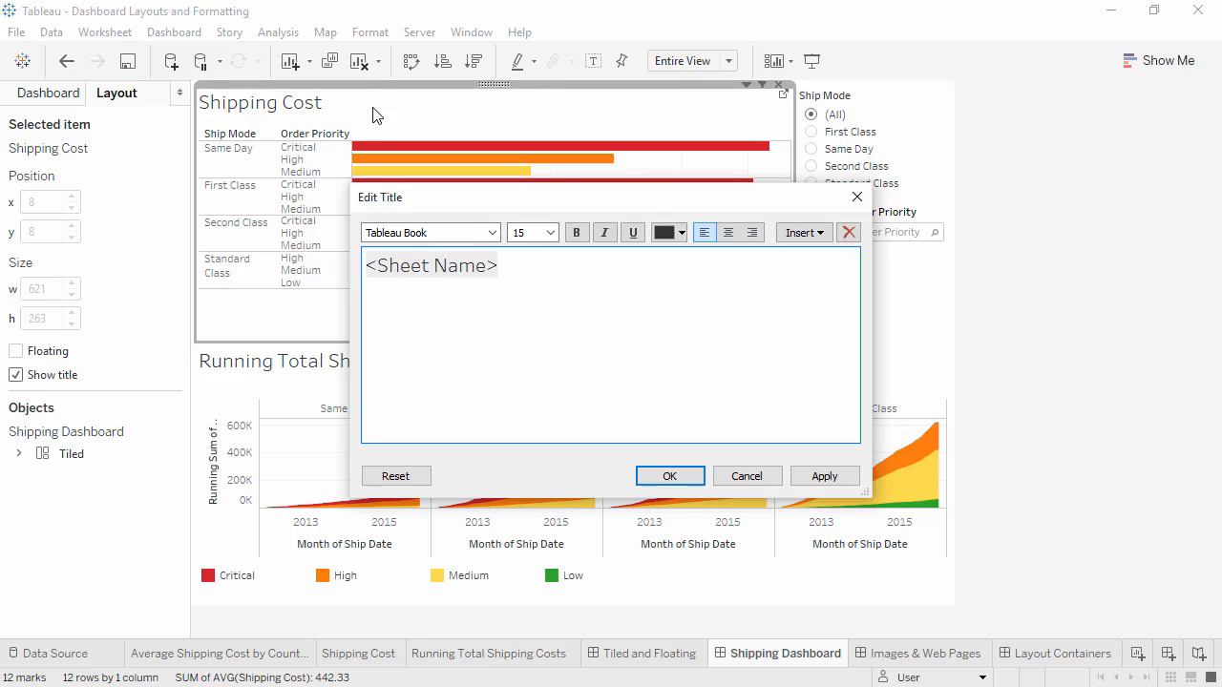
left_click_drag(516, 275, 366, 270)
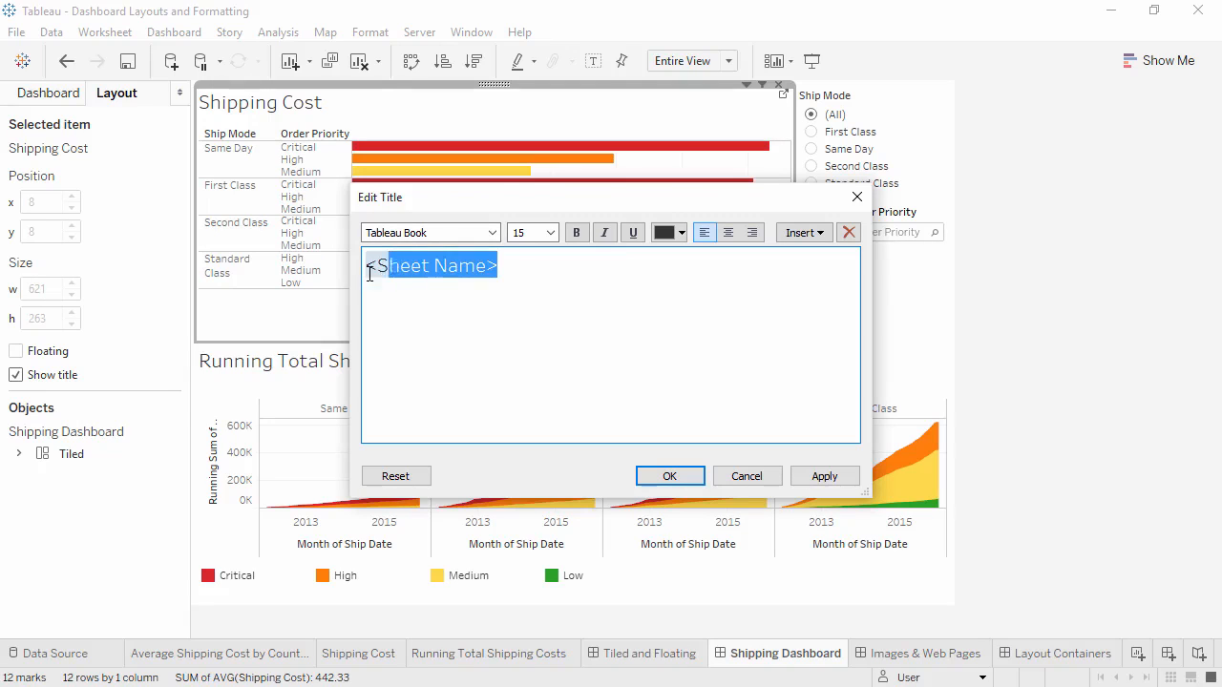
key("BackSpace")
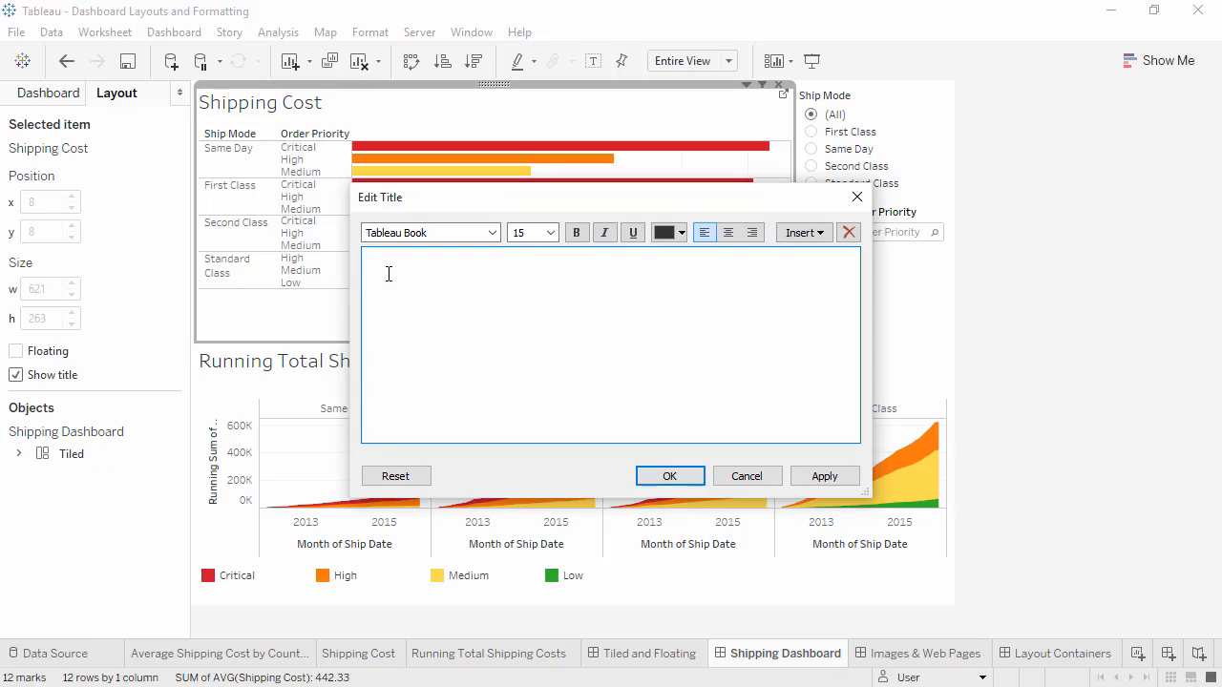
left_click(818, 235)
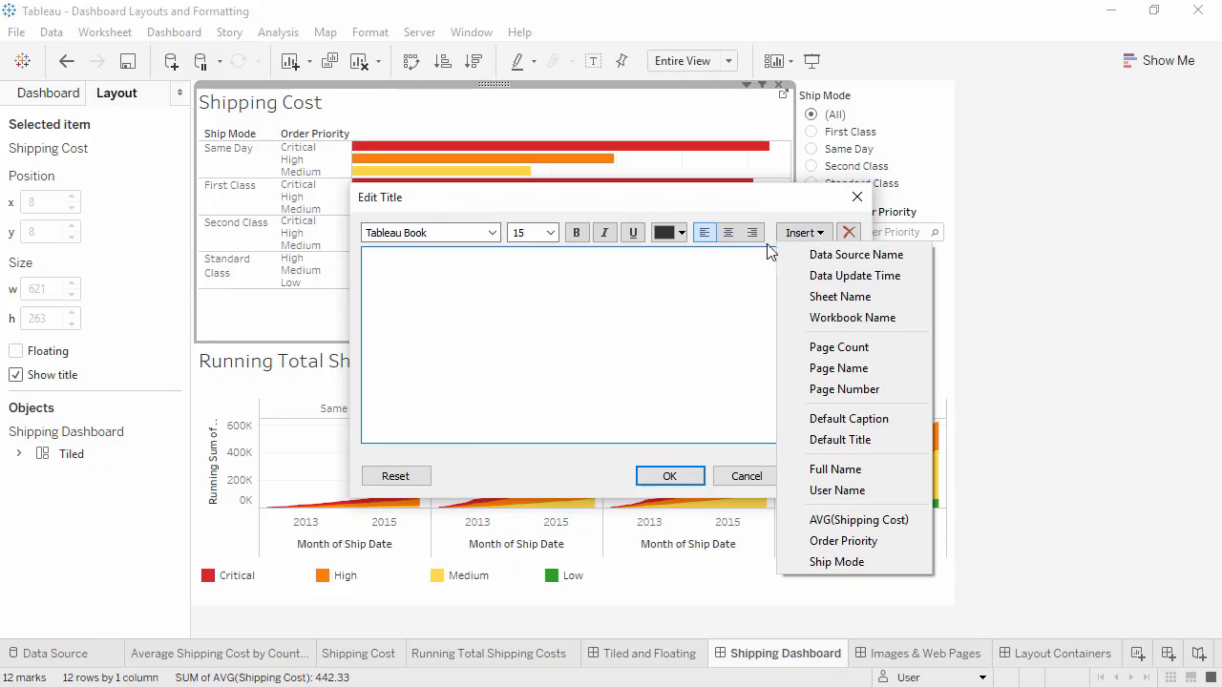
left_click(687, 273)
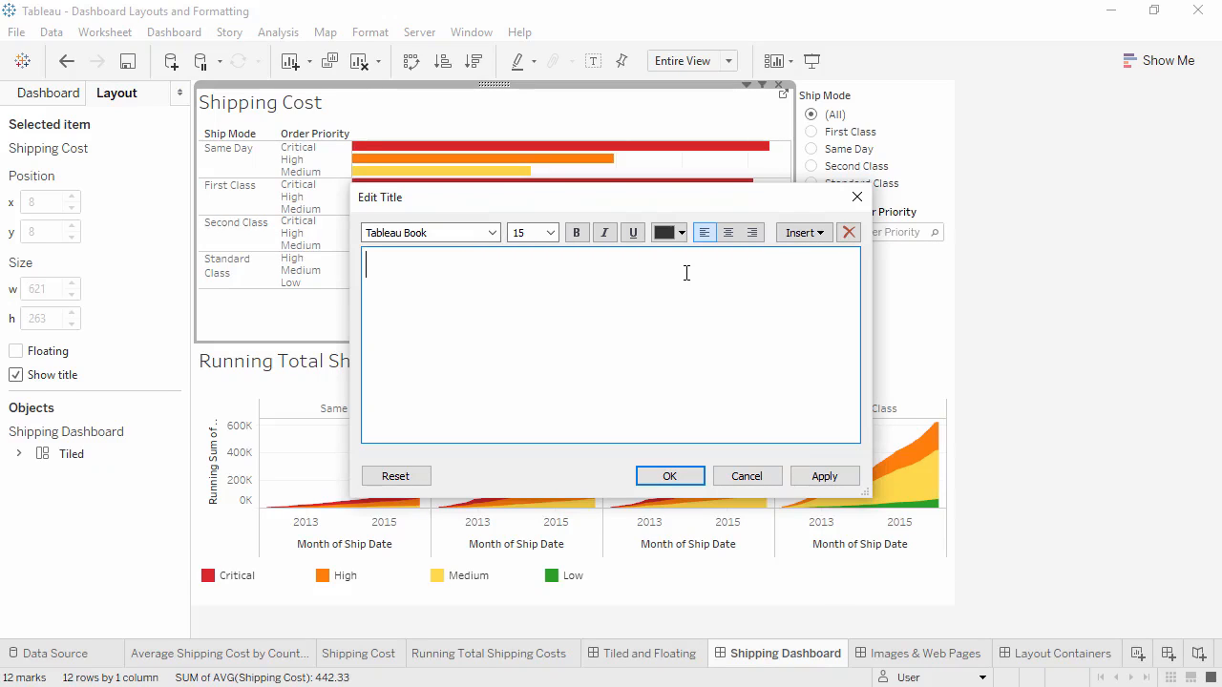
type("Average Cost for")
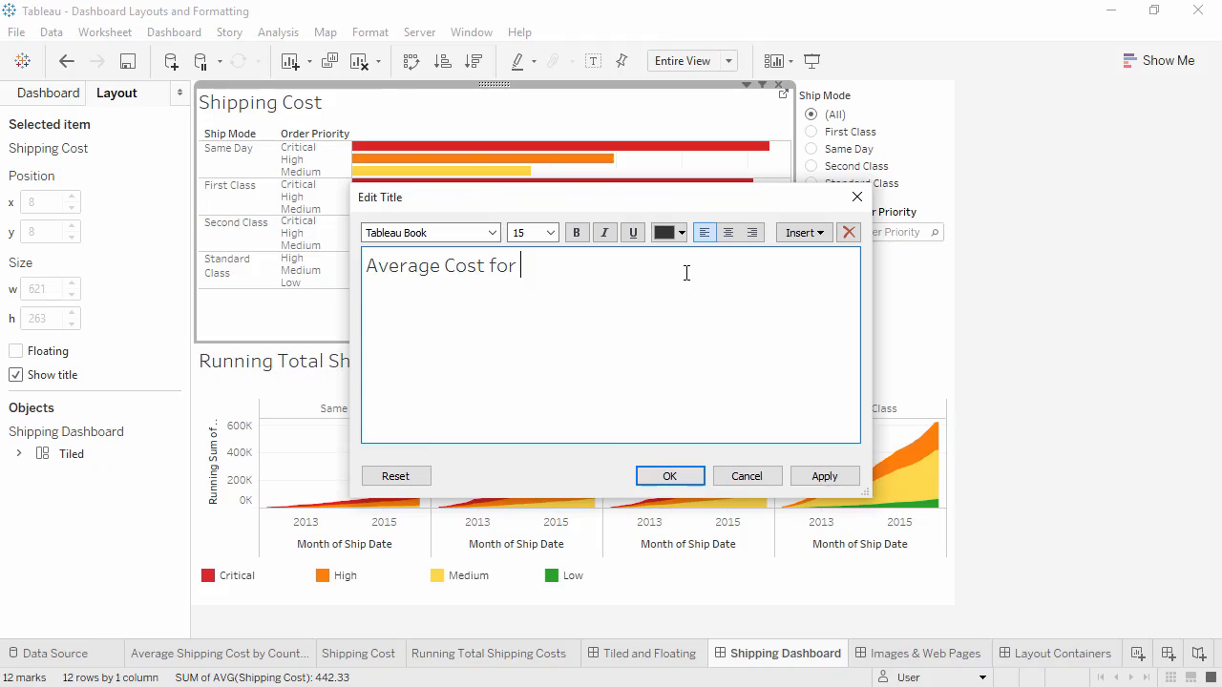
left_click(804, 233)
left_click(840, 562)
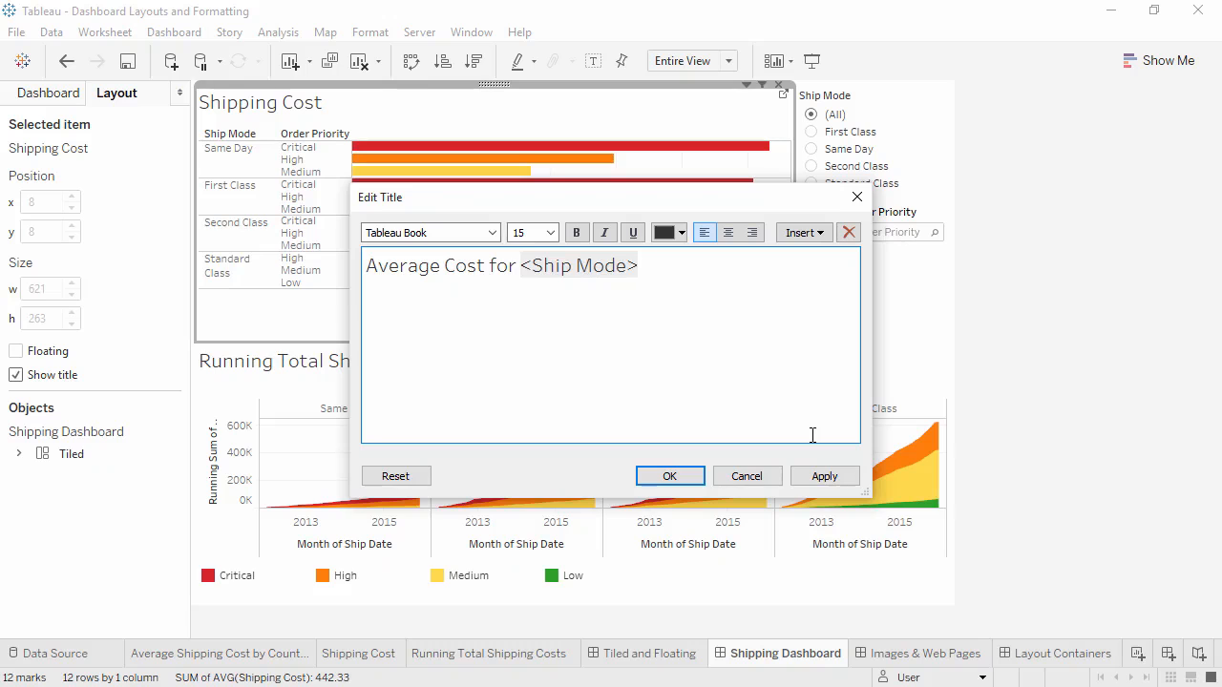
type("Shipping")
left_click(670, 477)
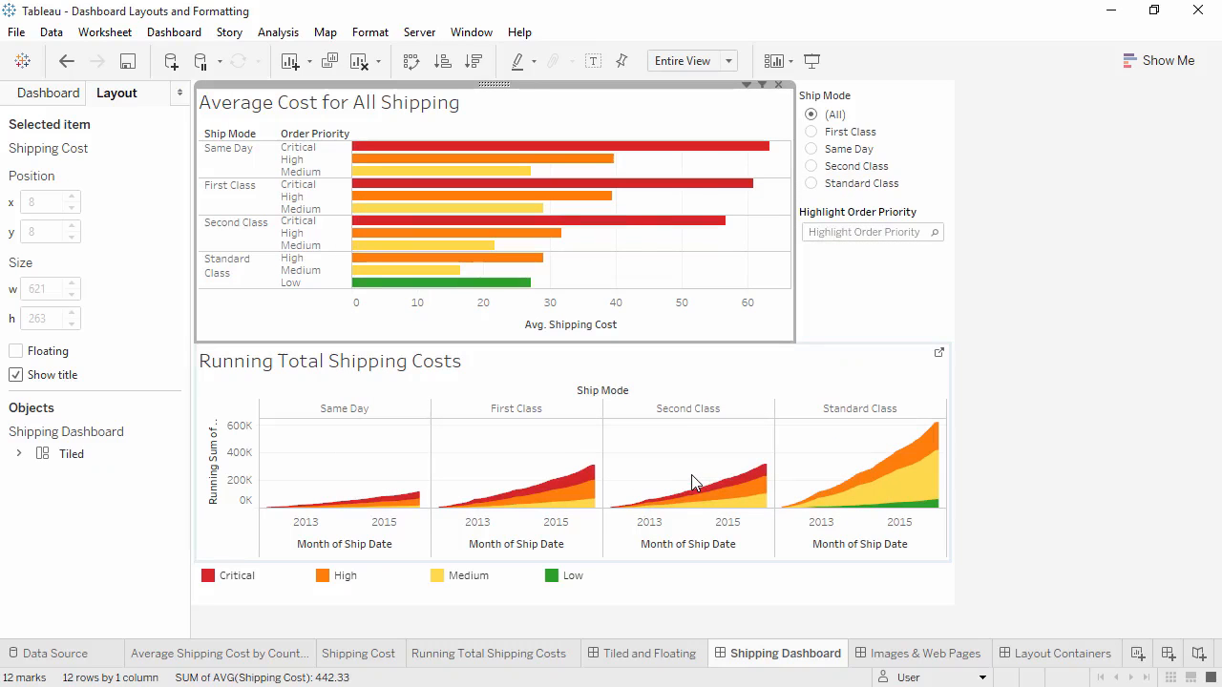
Step: Check the dynamic title by filtering Ship Mode to Standard Class and Second Class, and return the filter to (All)
left_click(811, 183)
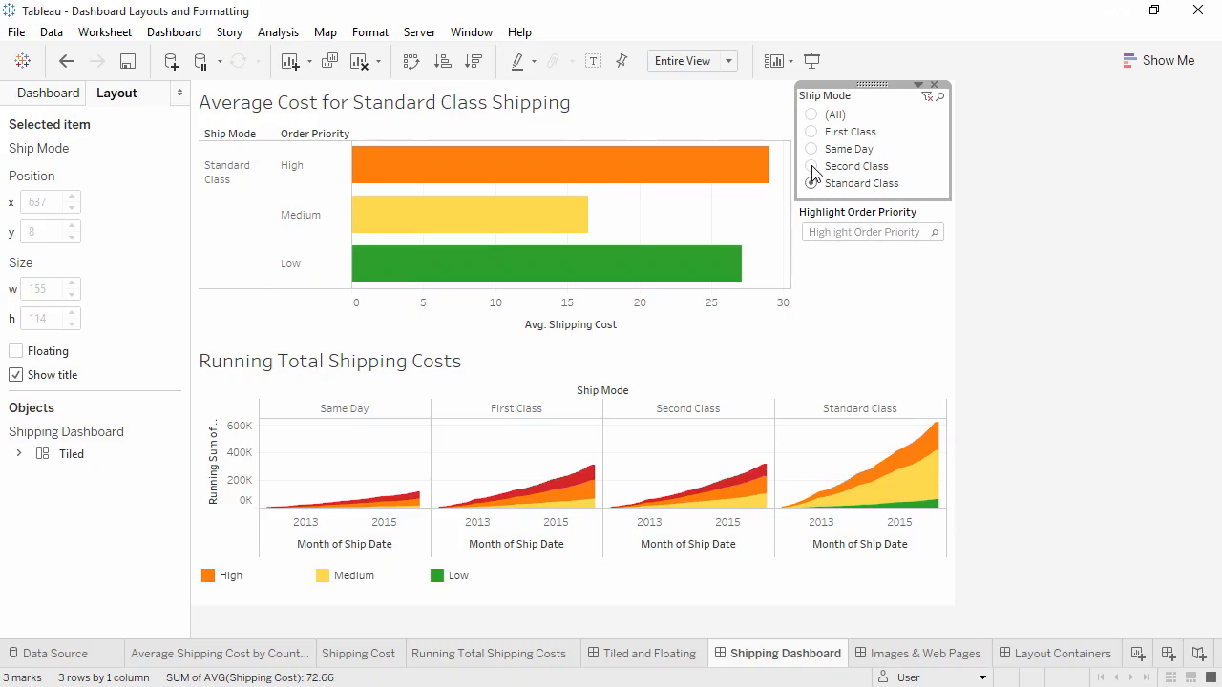
left_click(812, 168)
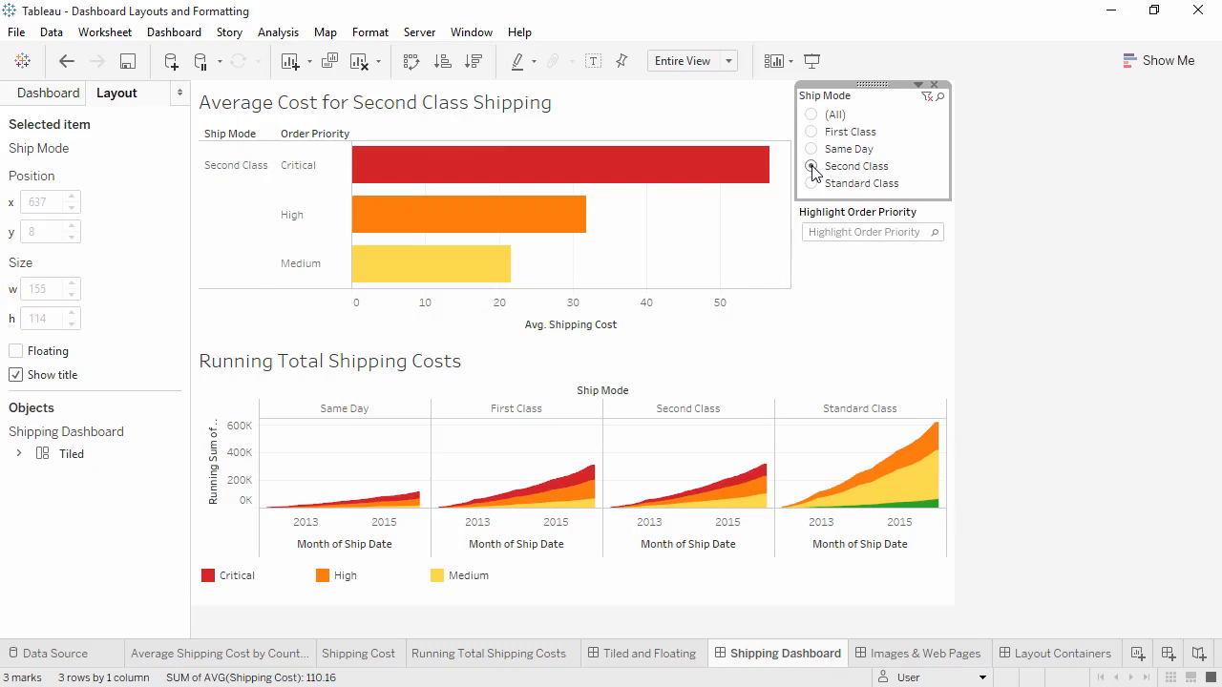
left_click(812, 115)
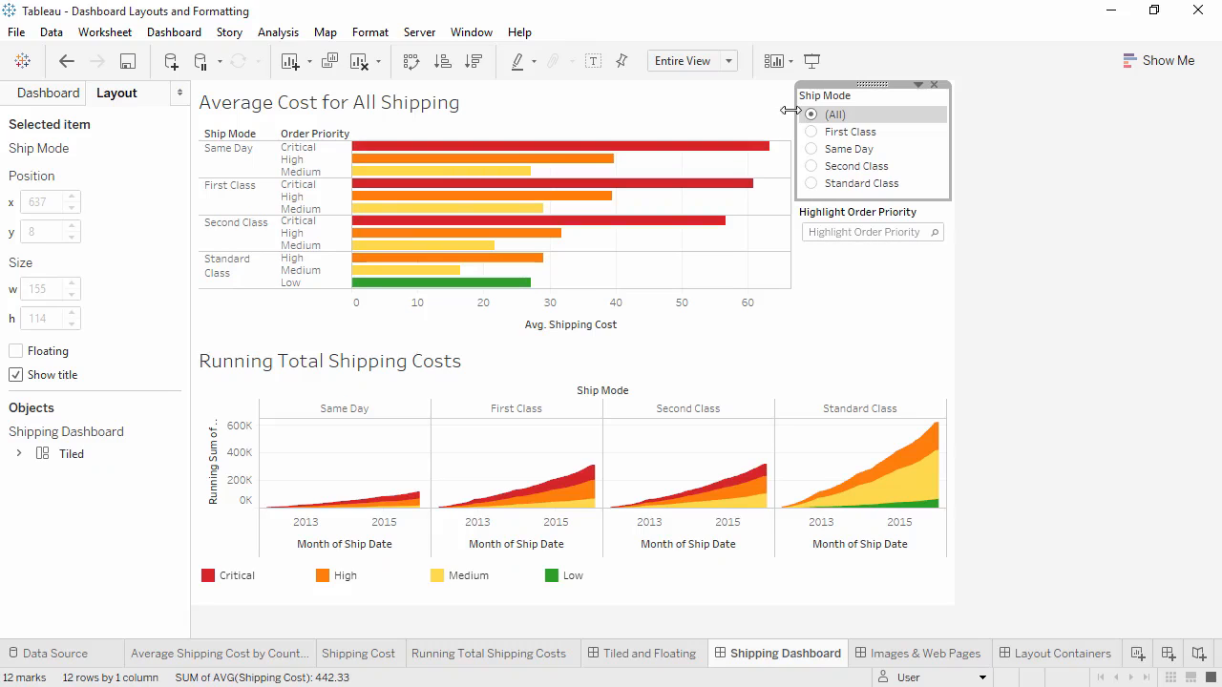
Step: Apply a light blue-grey default shading to the whole Shipping Dashboard
left_click(383, 36)
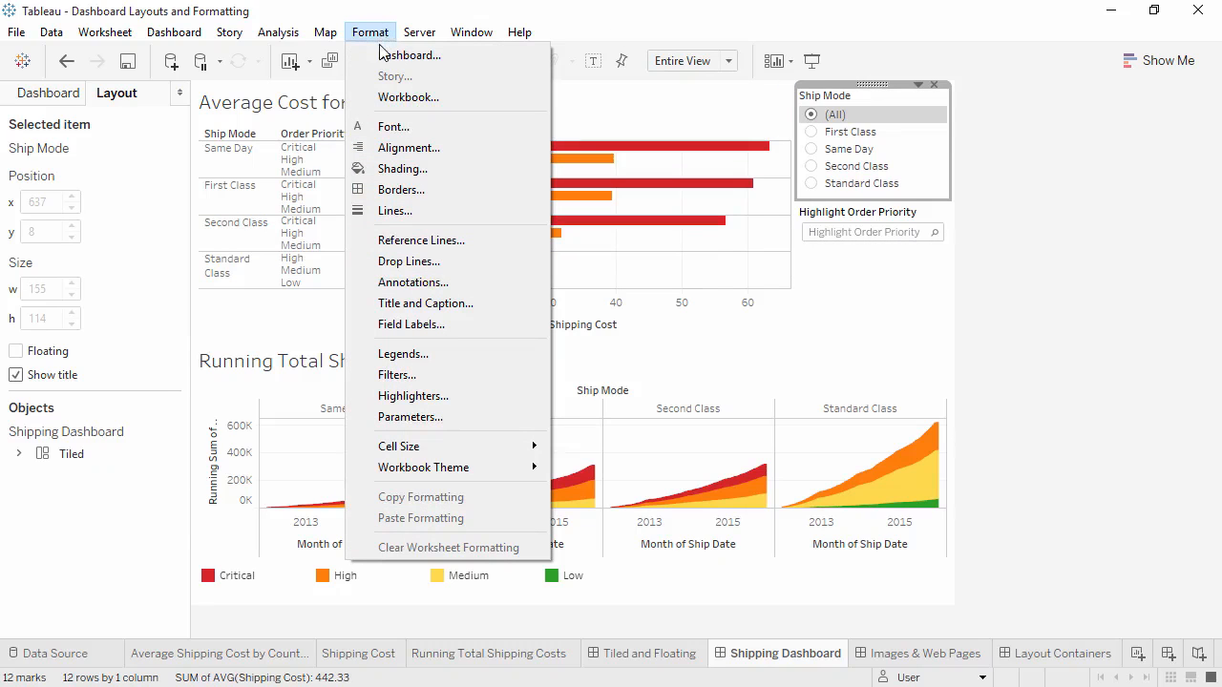
left_click(383, 56)
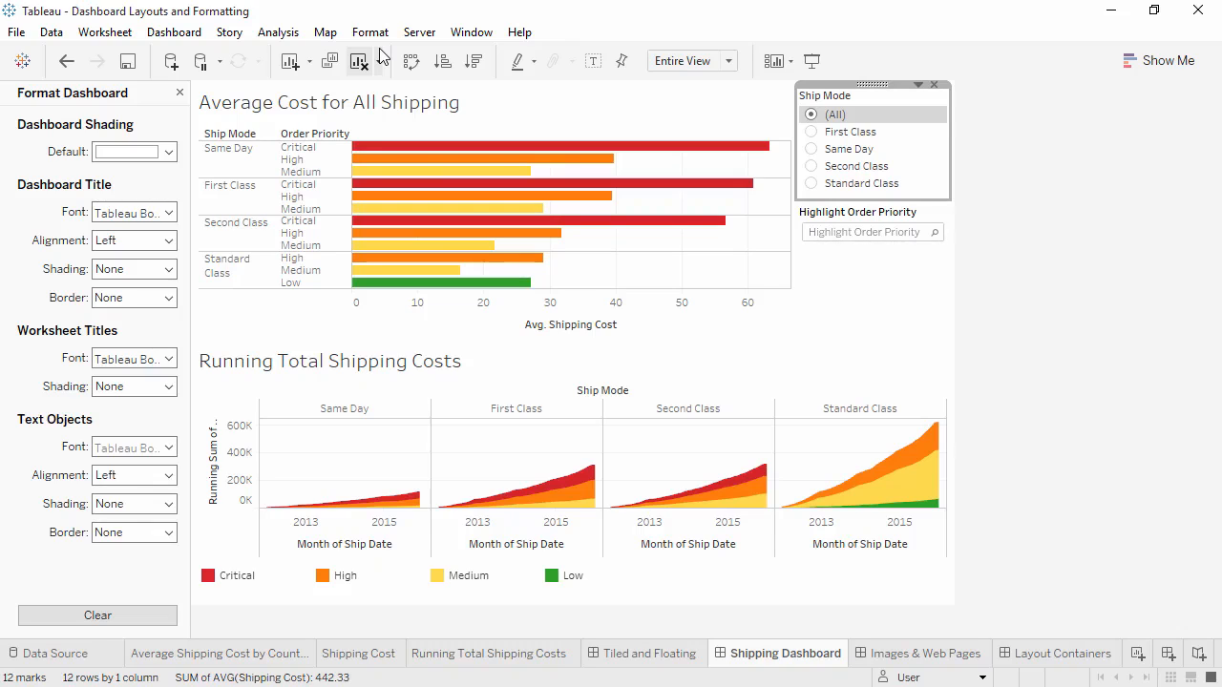
left_click(168, 152)
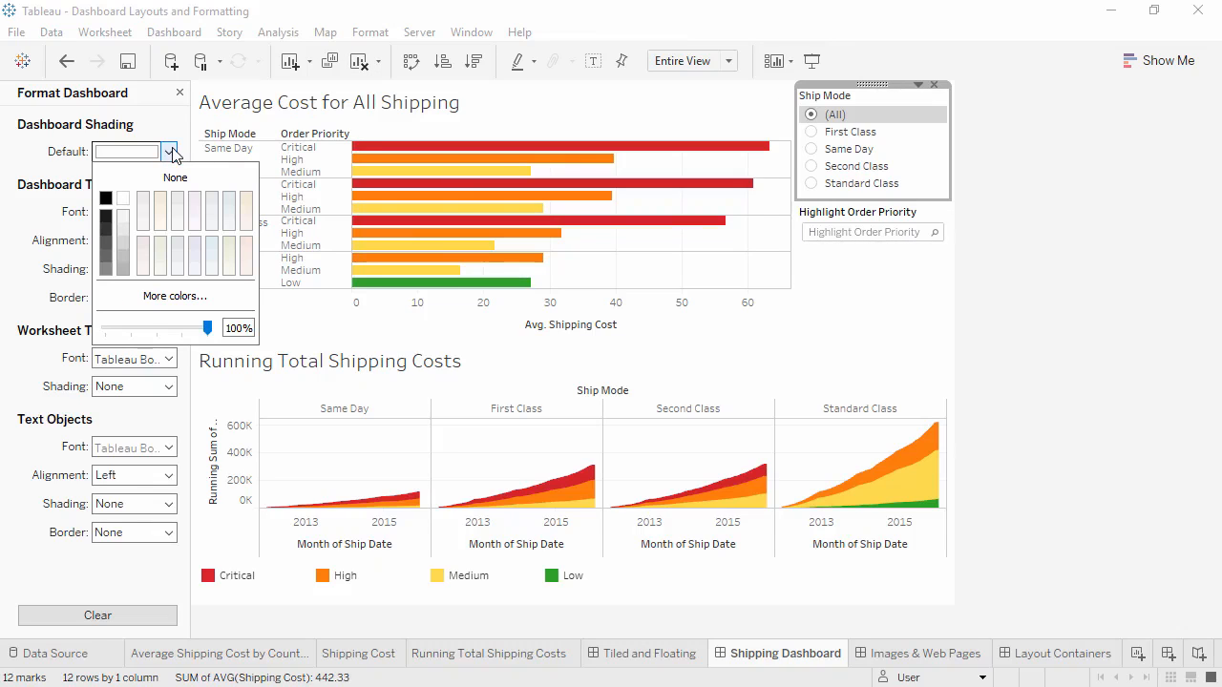
left_click(211, 203)
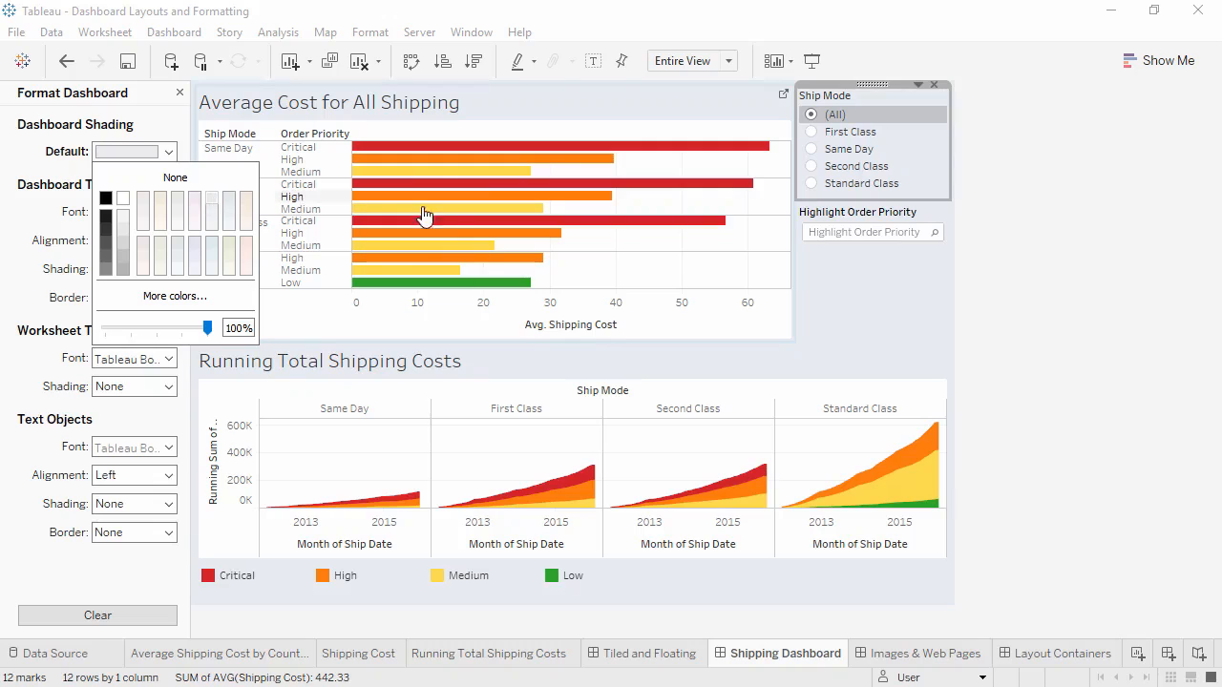
Step: Shade the average cost bar chart's worksheet background in the same light blue-grey as the dashboard
left_click(589, 242)
right_click(589, 242)
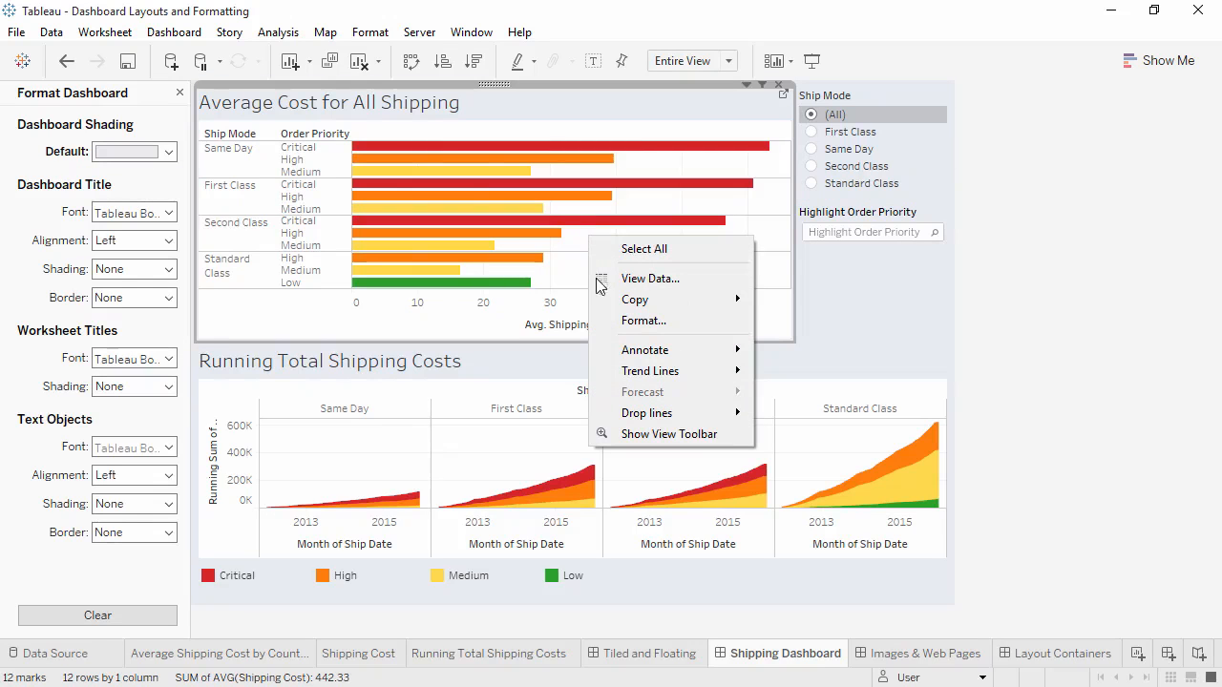
left_click(607, 319)
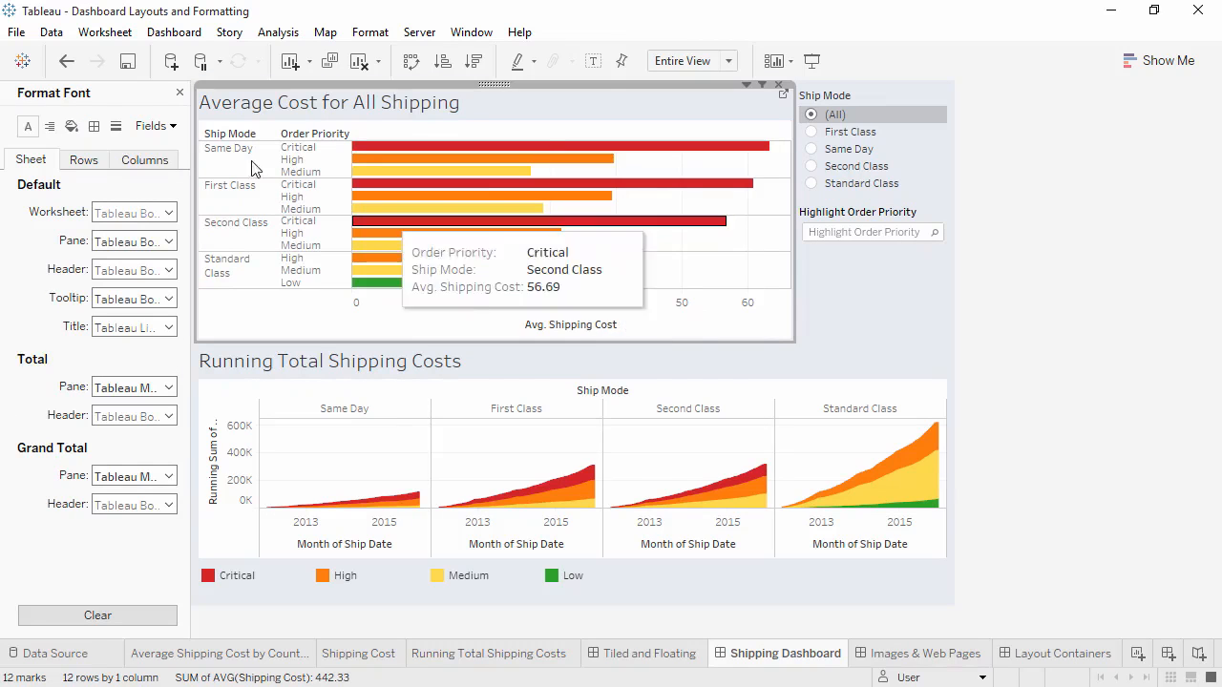
left_click(72, 127)
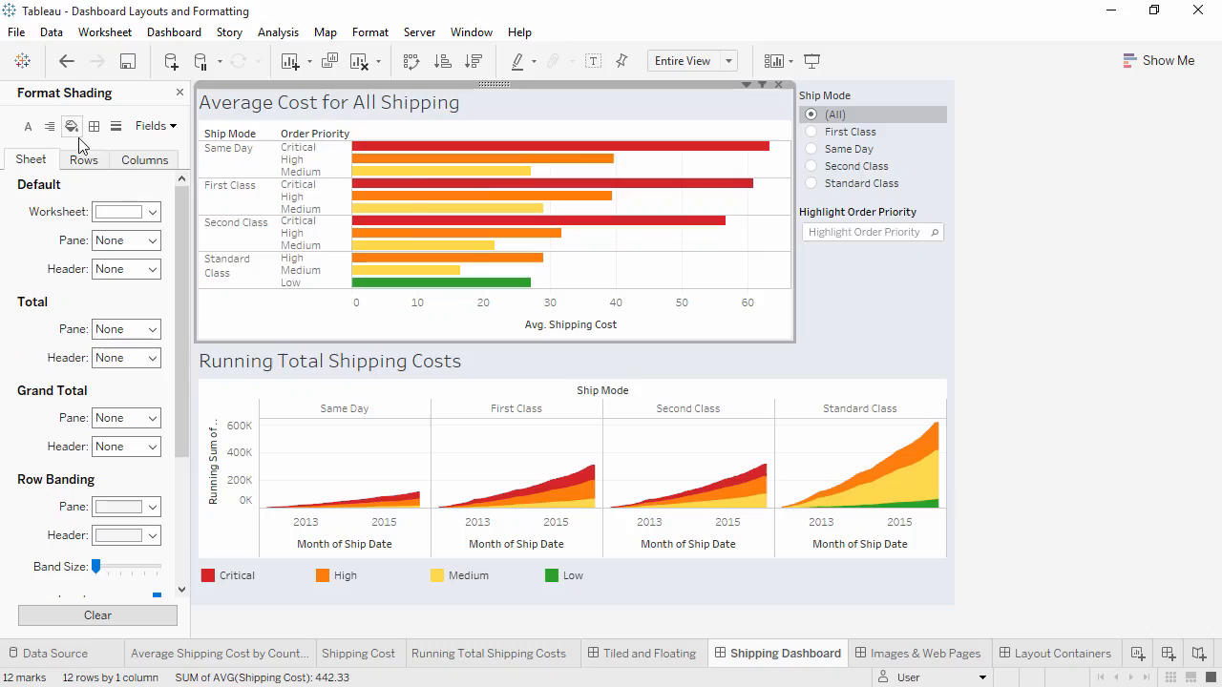
left_click(148, 212)
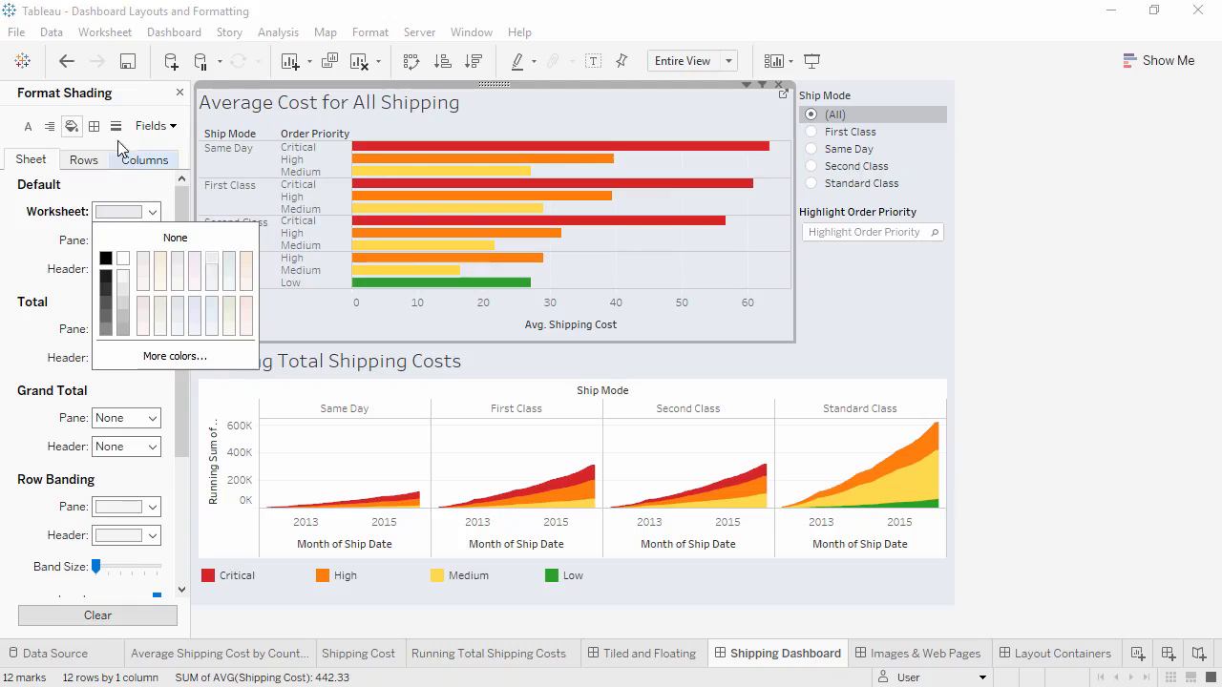
Step: Undo the shading changes on both the bar chart worksheet and the dashboard
left_click(66, 63)
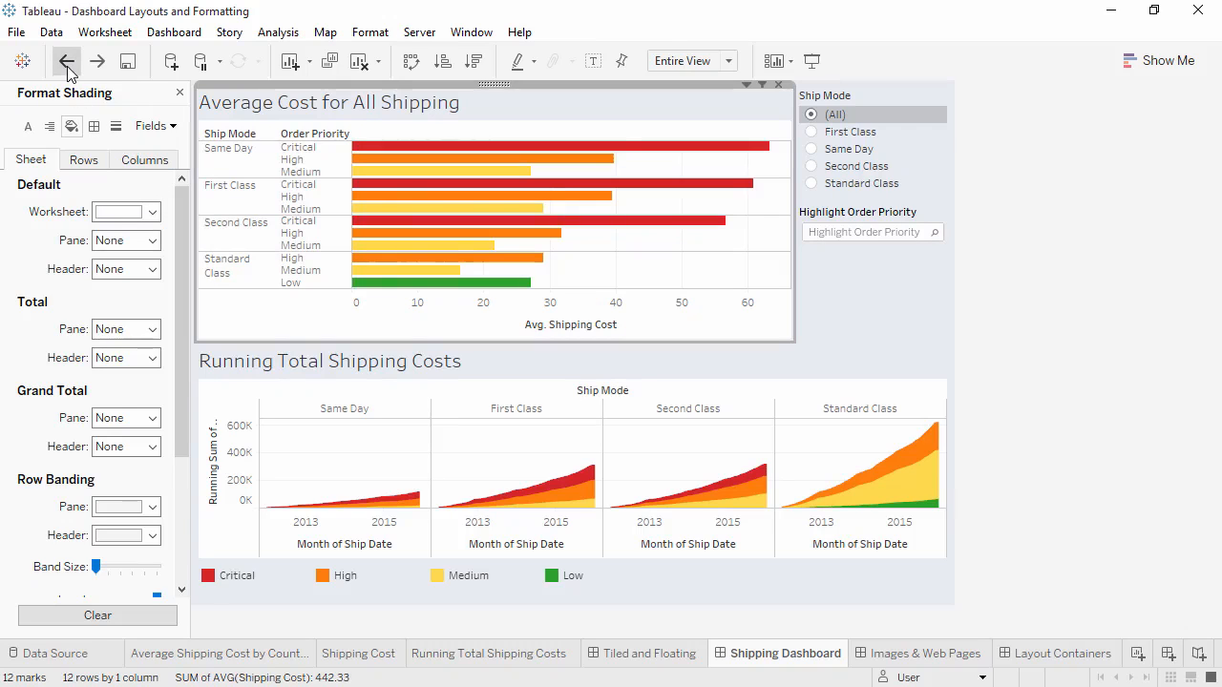
left_click(67, 63)
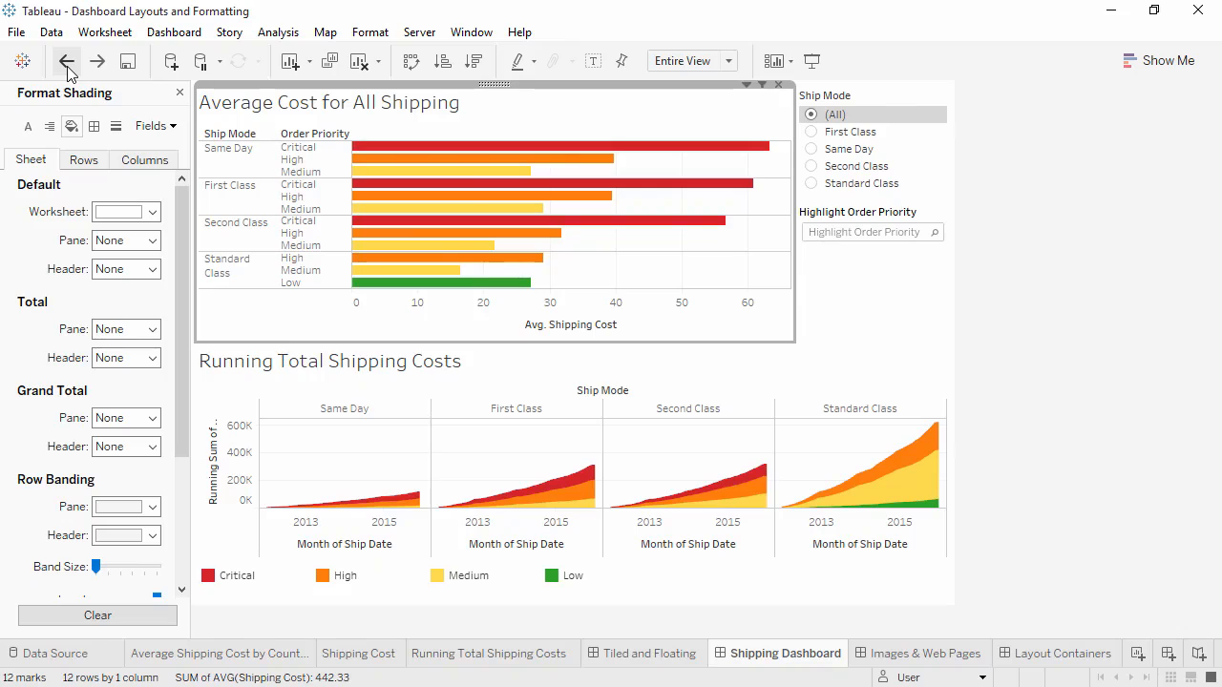
Step: Set the workbook-wide font size for worksheets to 10
left_click(369, 33)
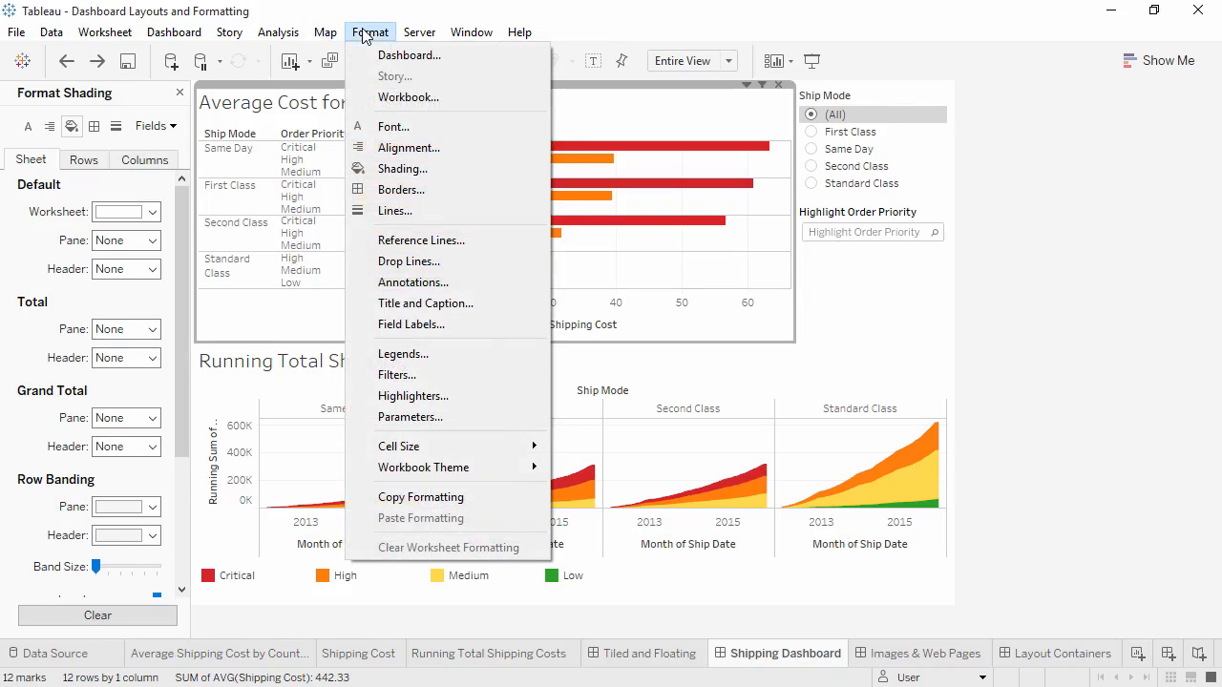
left_click(374, 96)
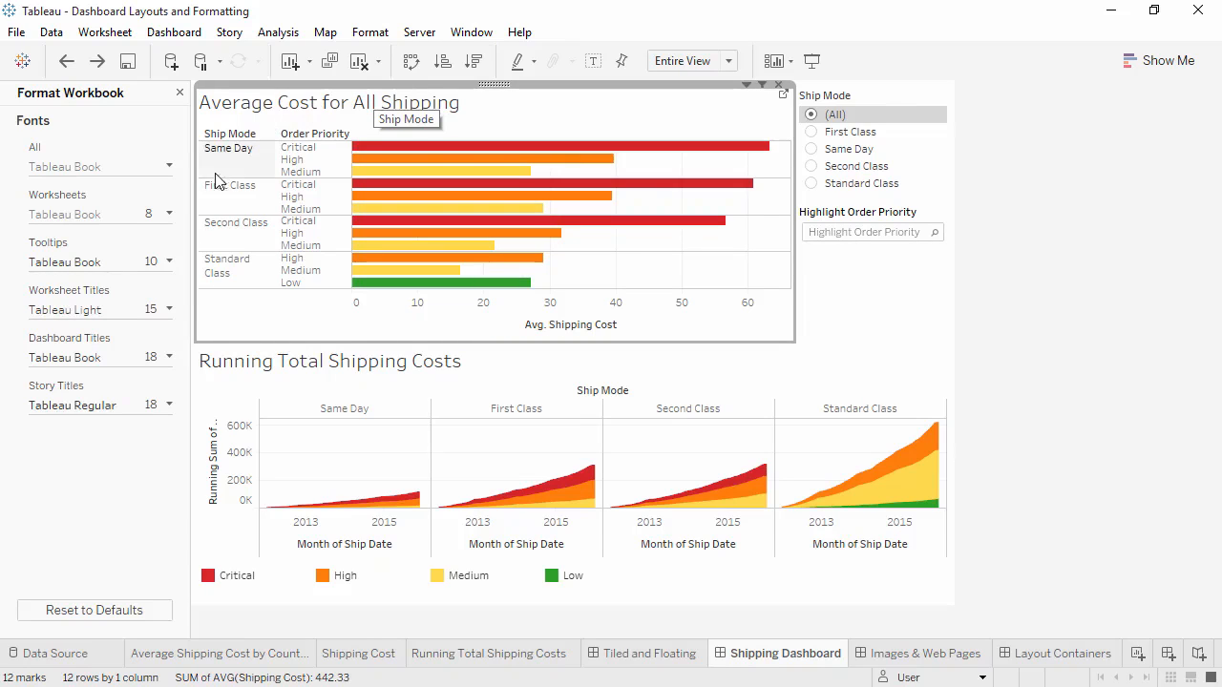
left_click(170, 214)
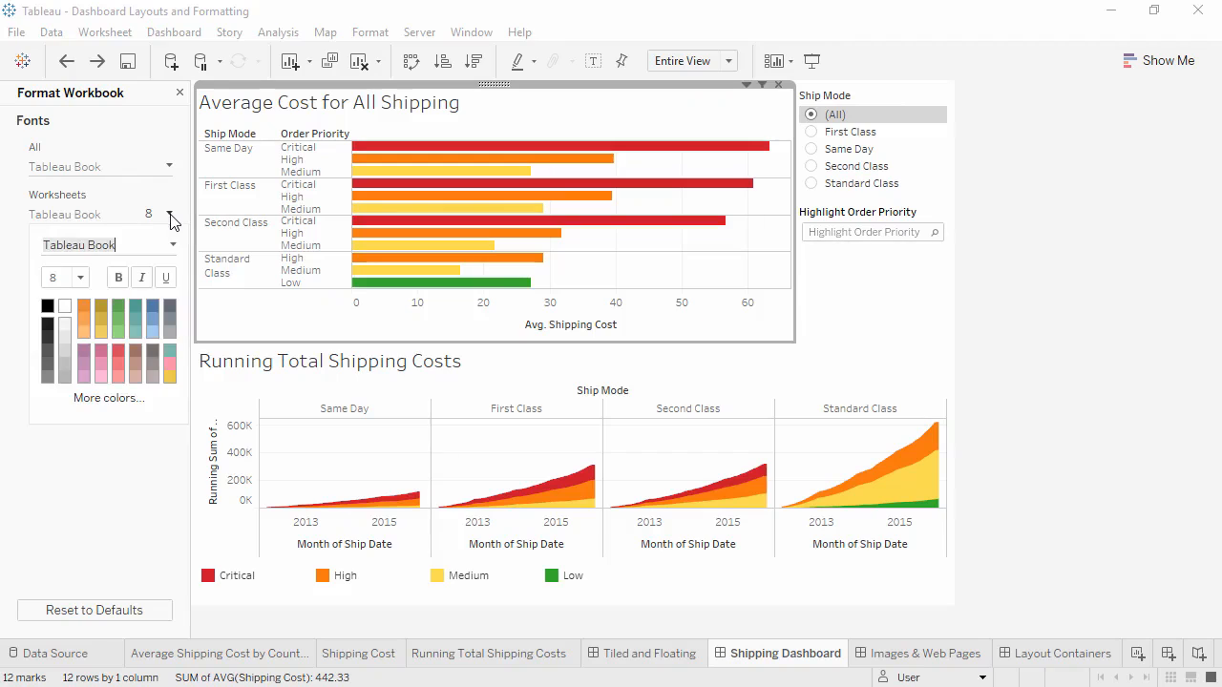
left_click(80, 276)
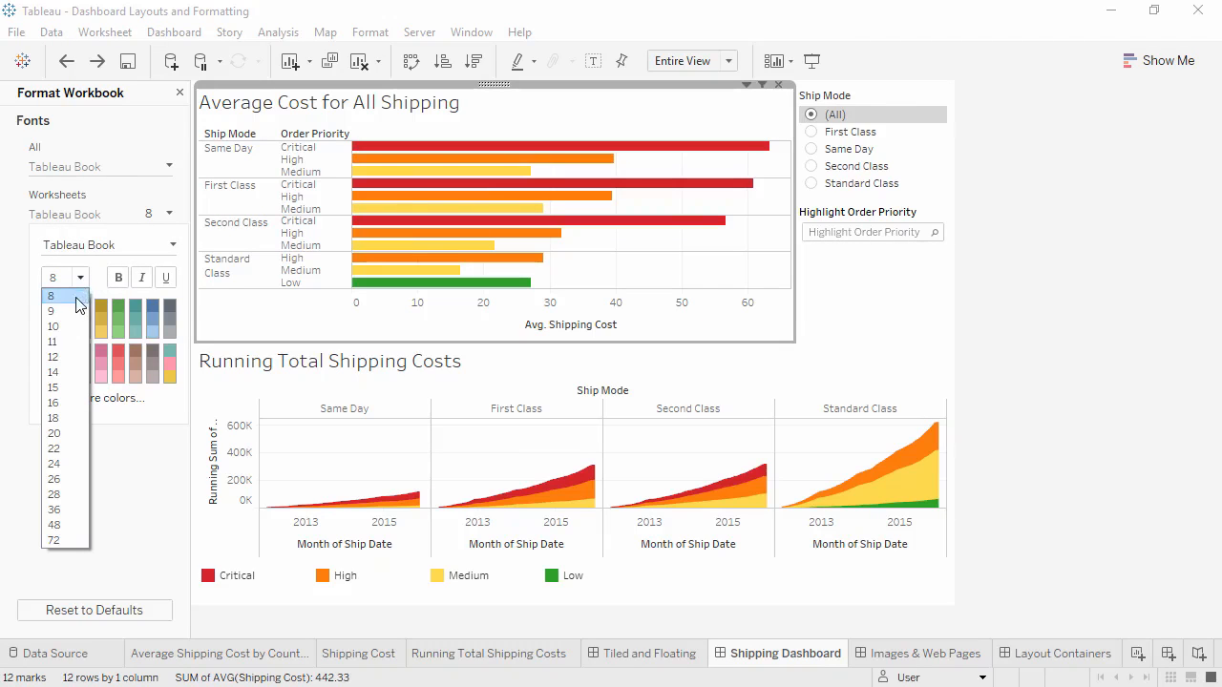
left_click(54, 327)
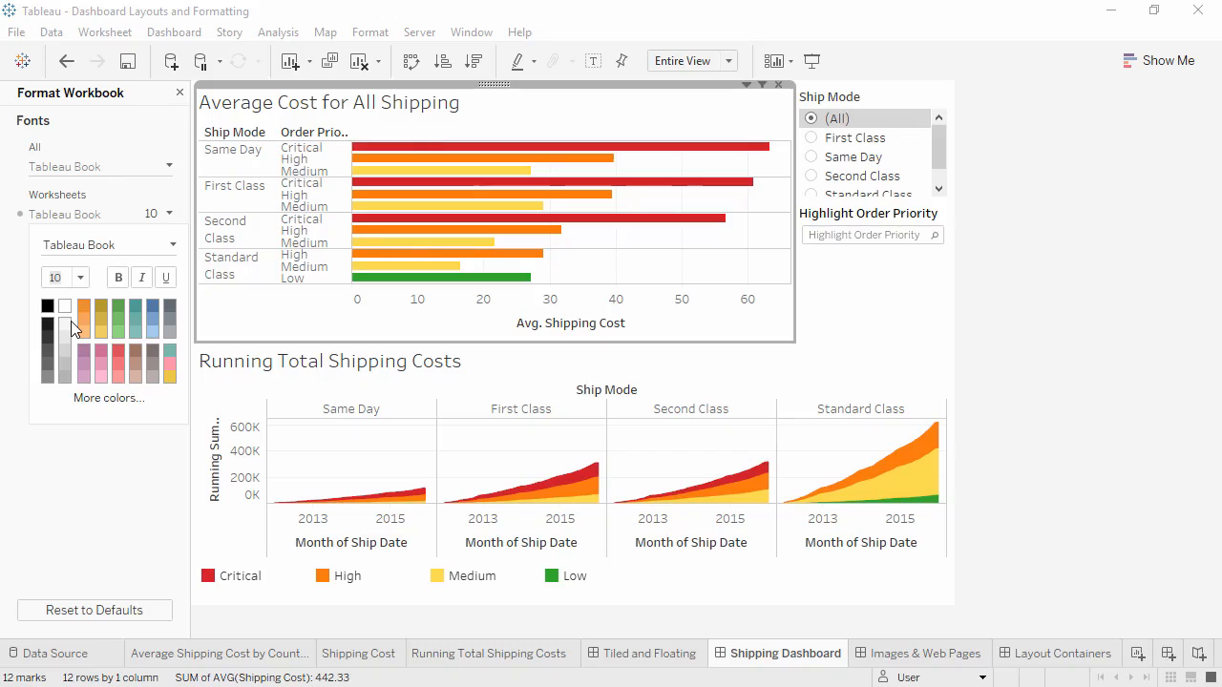
left_click(179, 95)
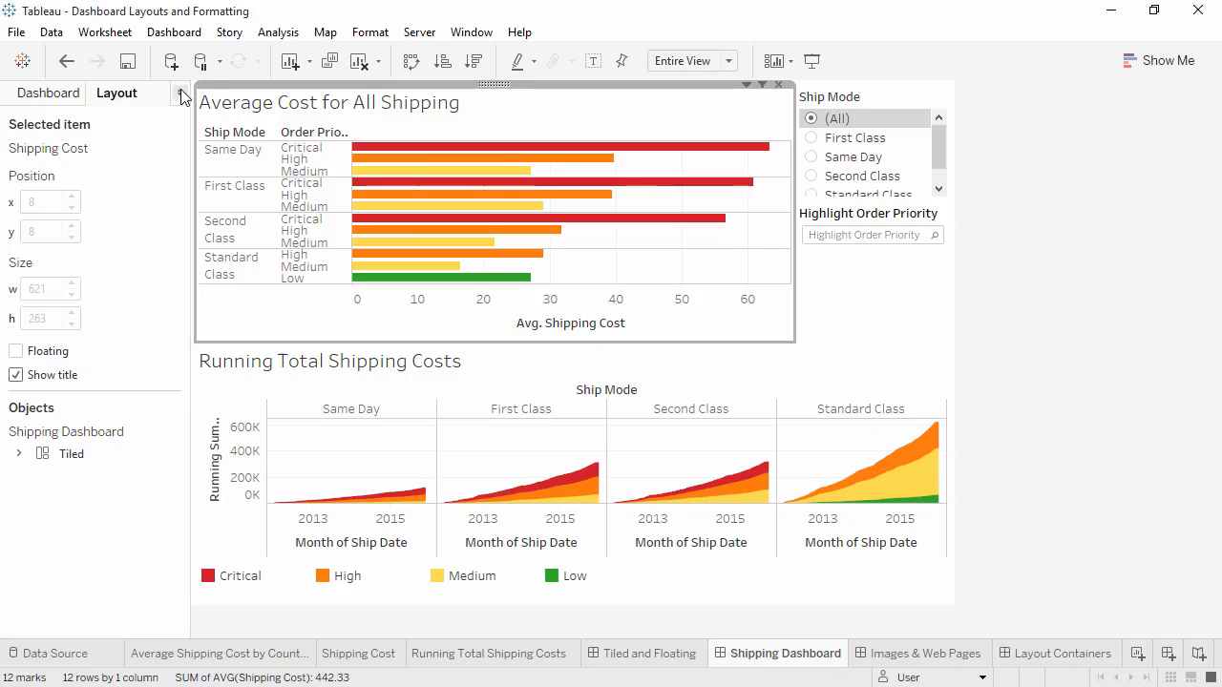
Step: Add TableauLogo.png as a tiled image object on the Images & Web Pages dashboard
left_click(45, 95)
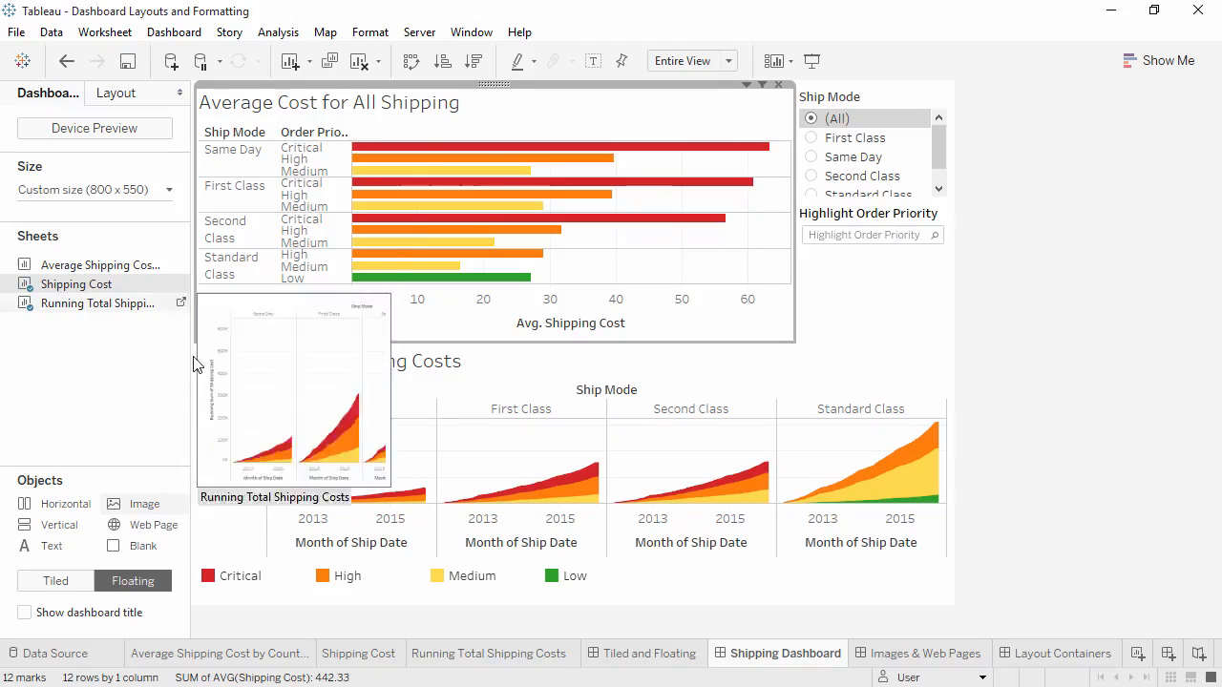
left_click(891, 657)
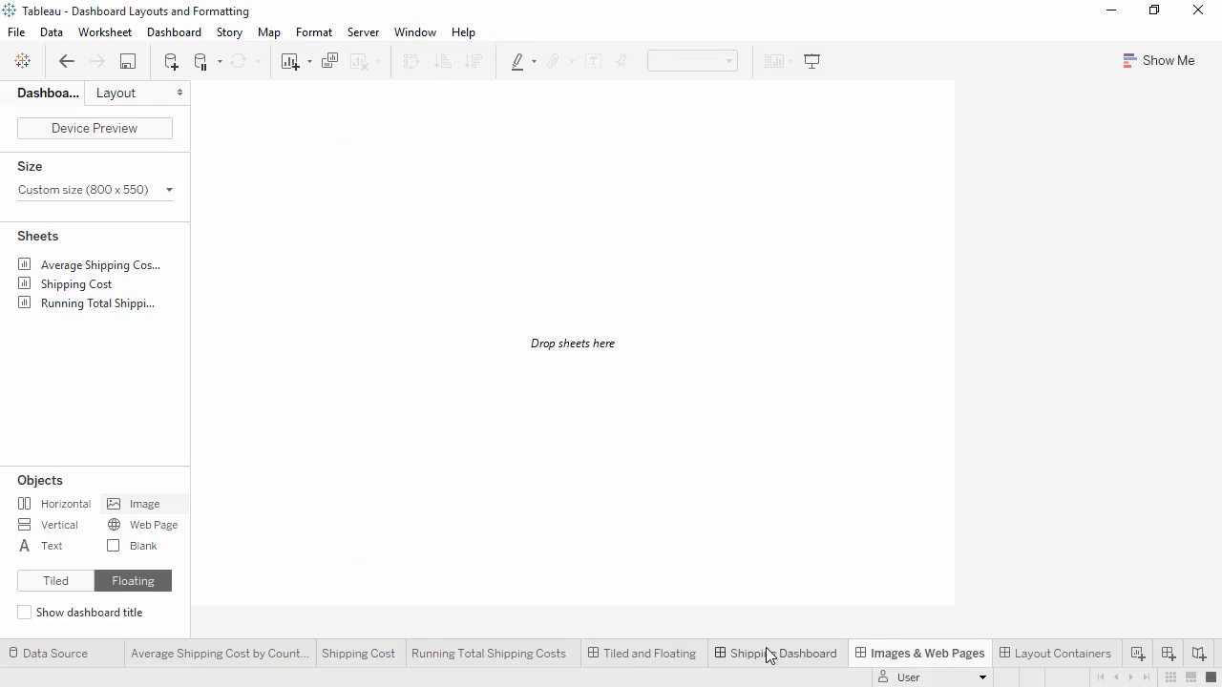
left_click(50, 586)
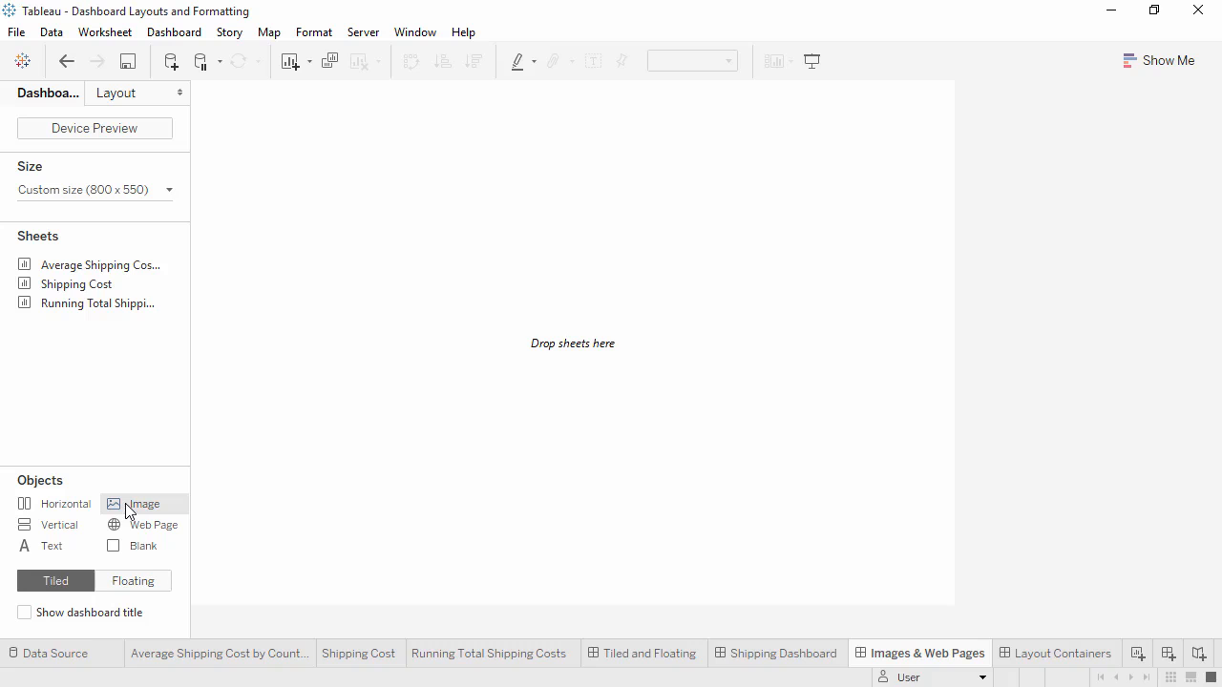
left_click_drag(126, 503, 281, 337)
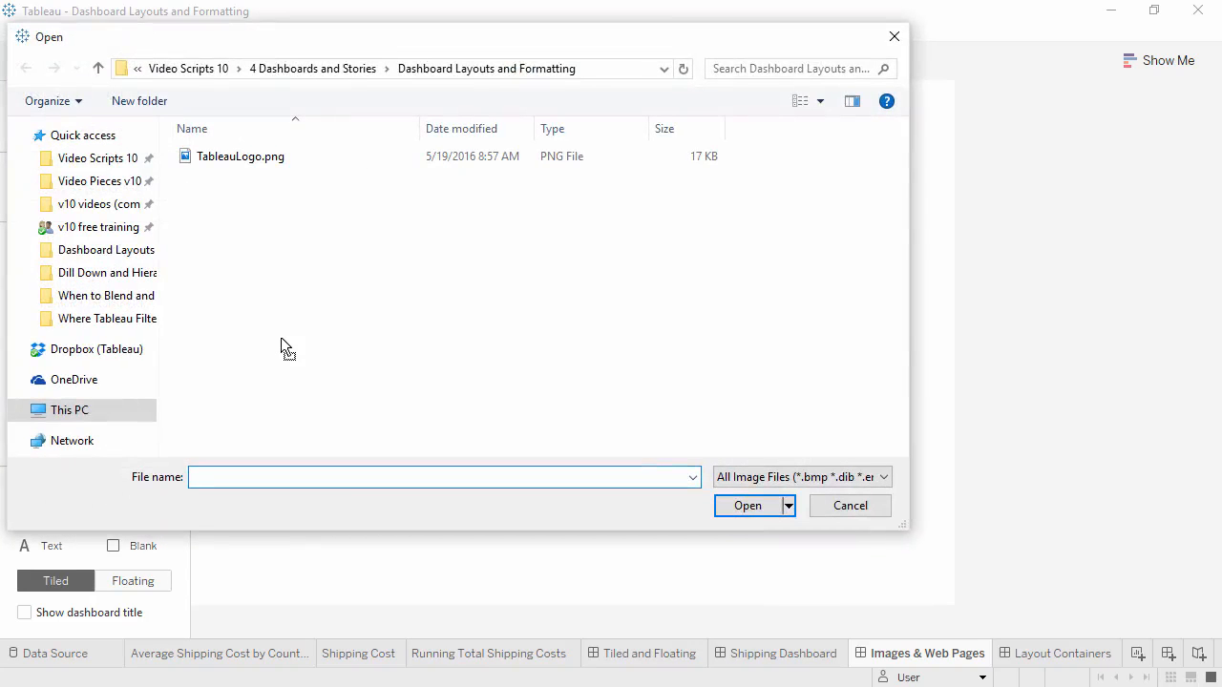
double_click(235, 160)
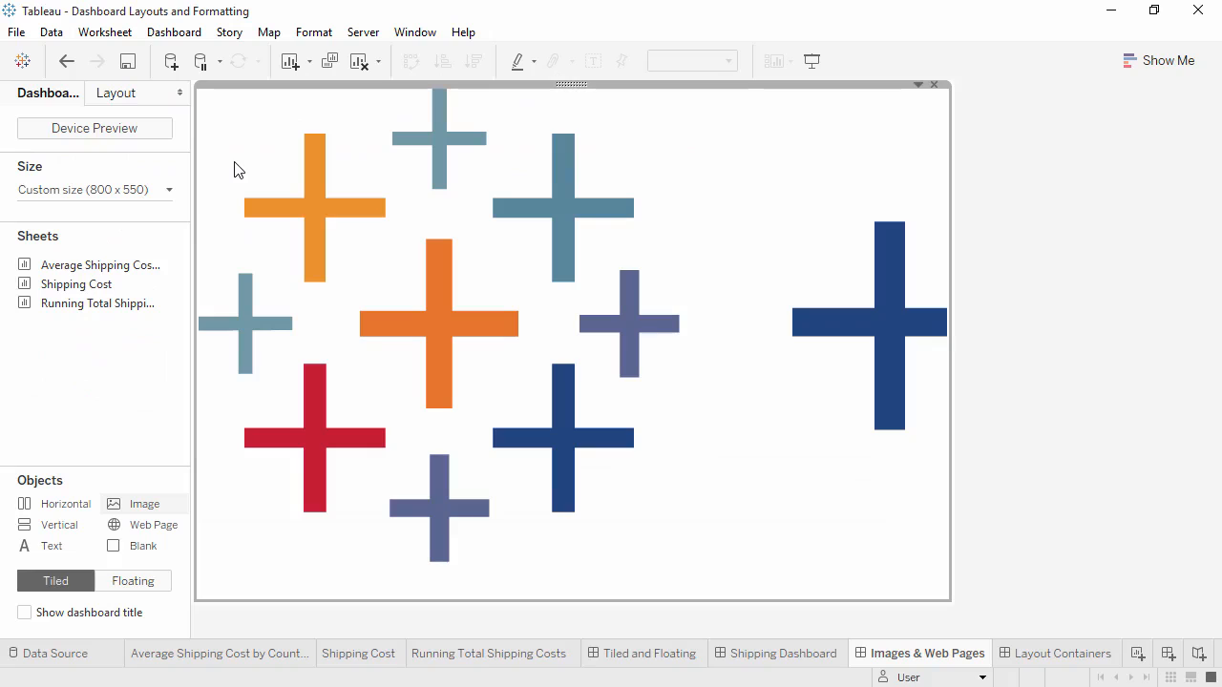
Step: Fit the logo image to its dashboard object and center it
left_click(917, 85)
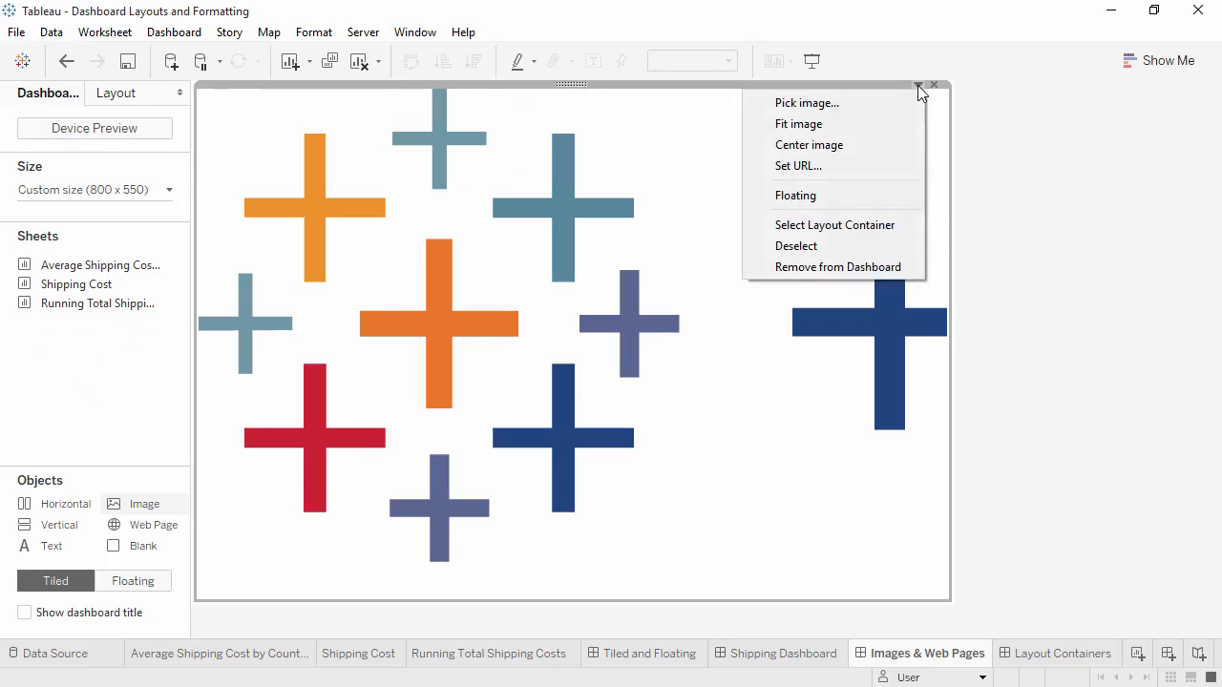
left_click(902, 124)
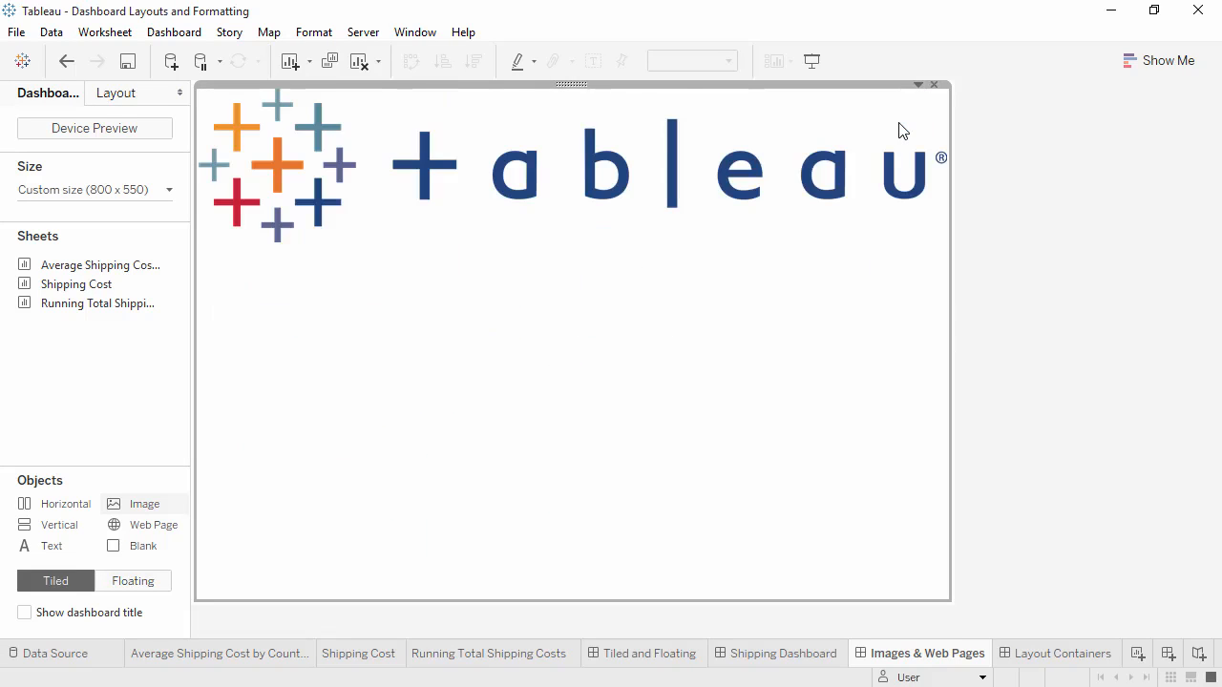
left_click(917, 85)
left_click(903, 145)
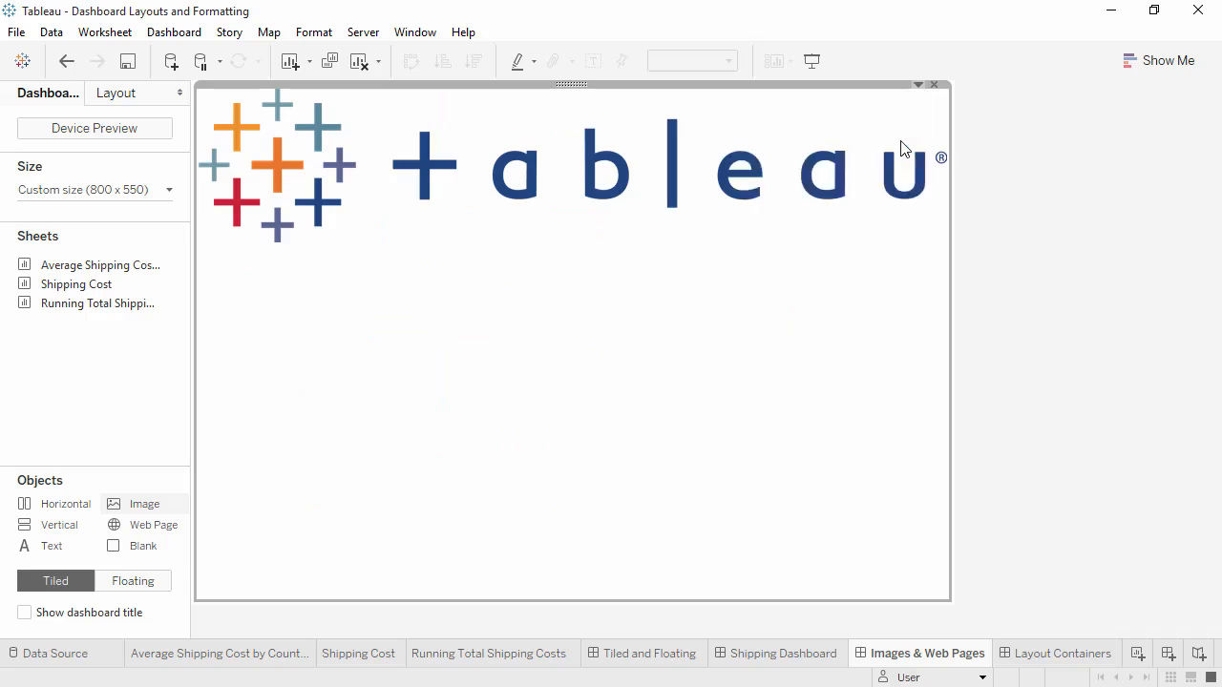
left_click(917, 85)
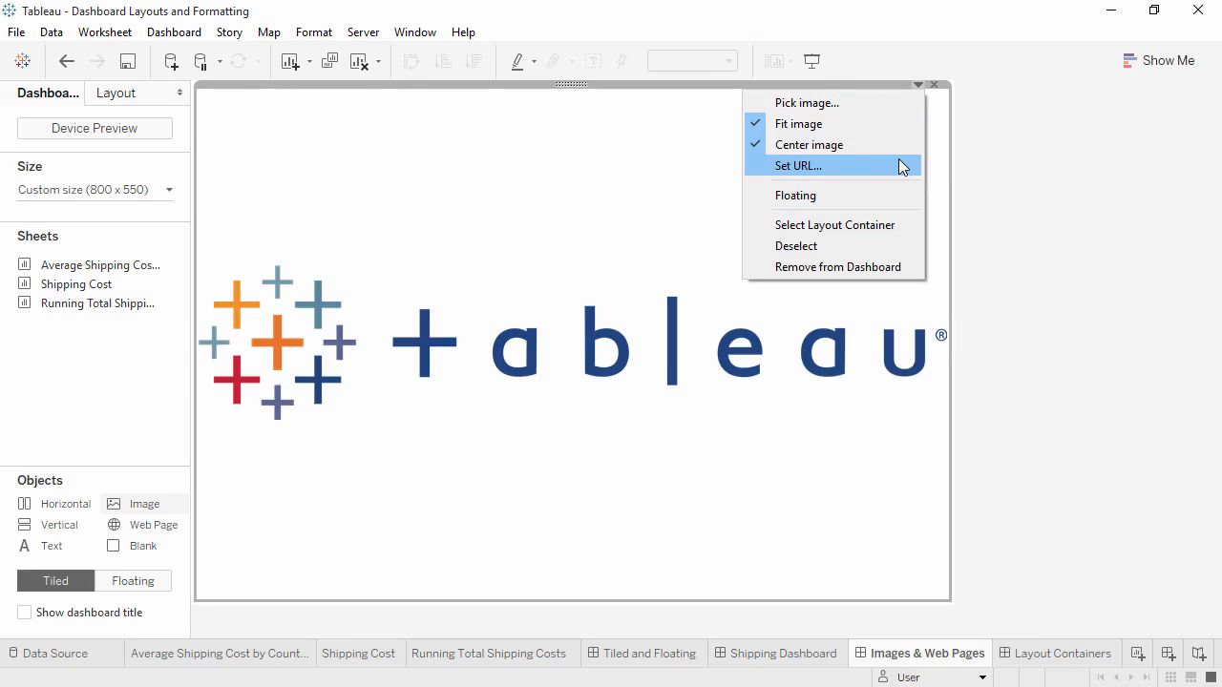
left_click(690, 181)
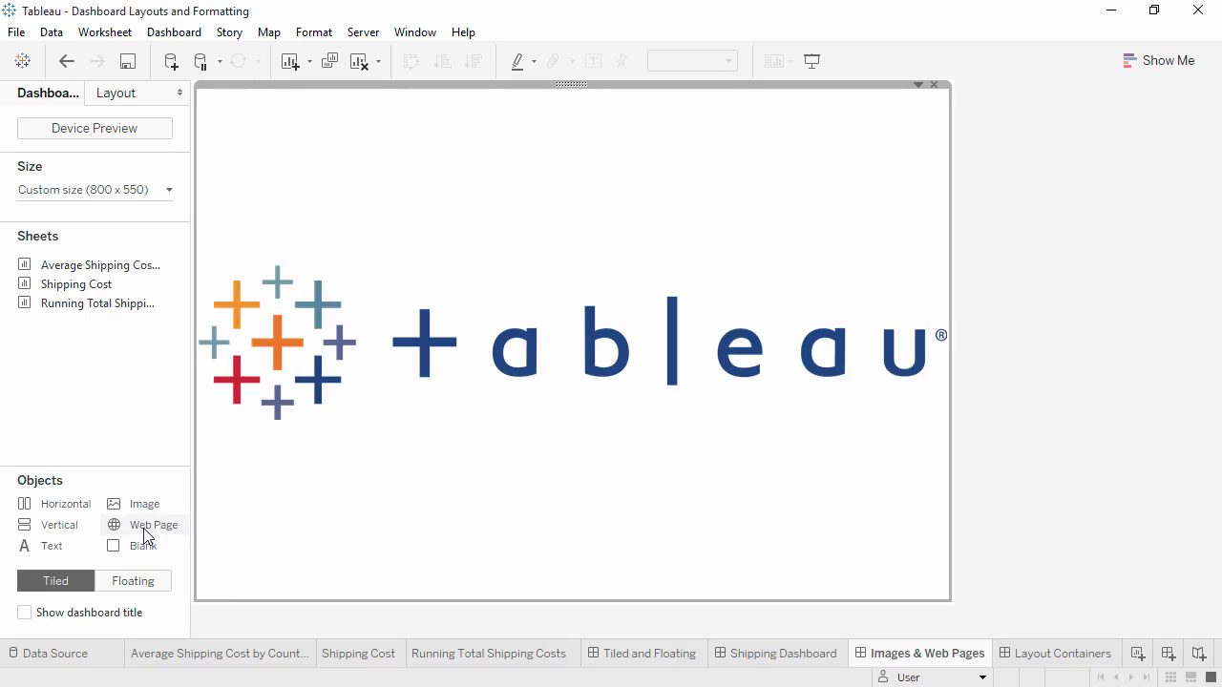
Step: Add a tiled web page object for tableau.com in the lower half of the dashboard, below the logo
left_click_drag(143, 529, 346, 523)
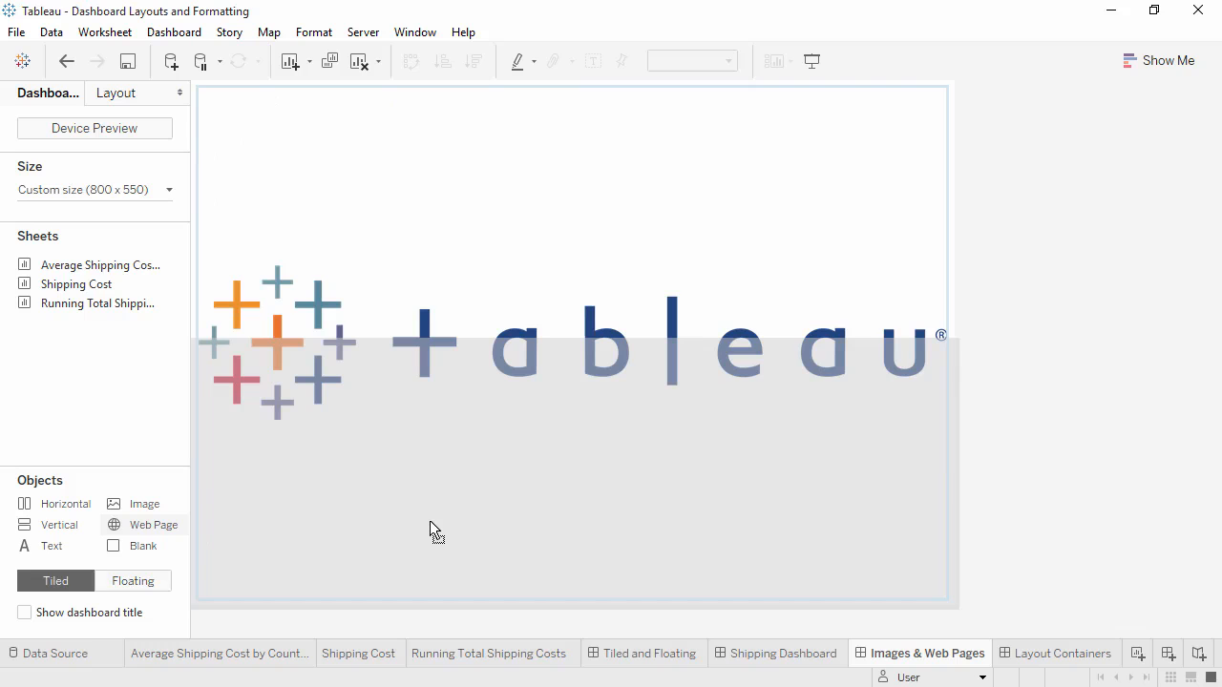
left_click_drag(430, 522, 430, 521)
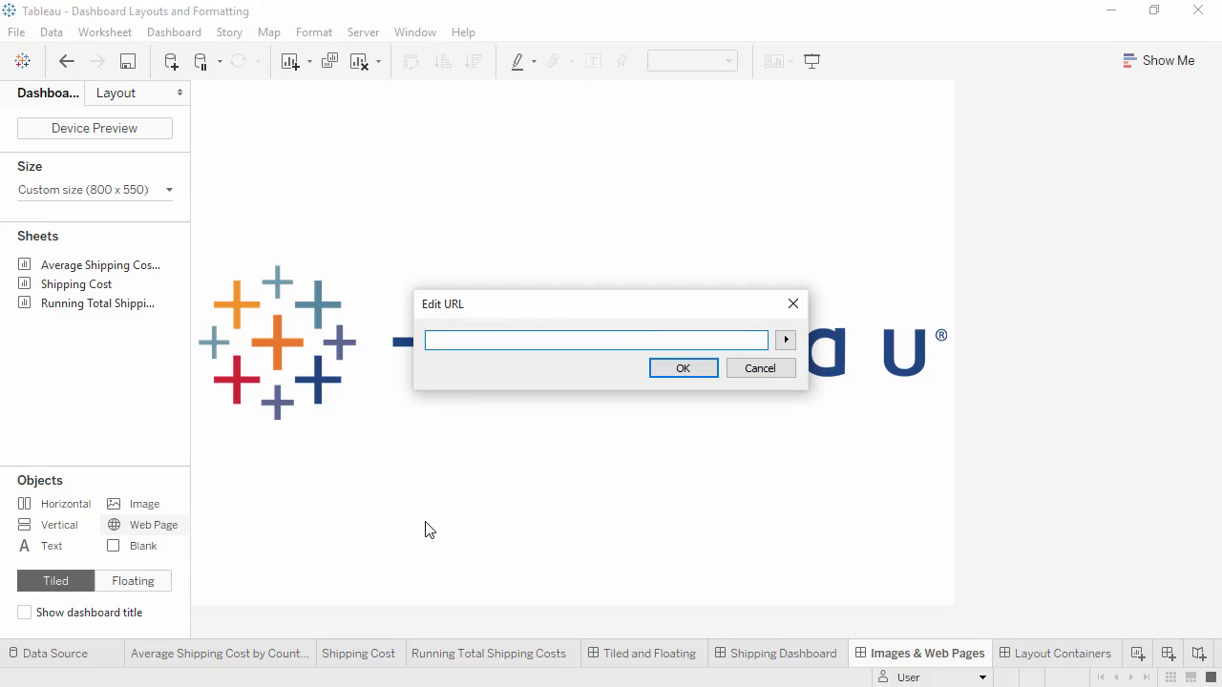
type("tableau.com")
left_click(686, 368)
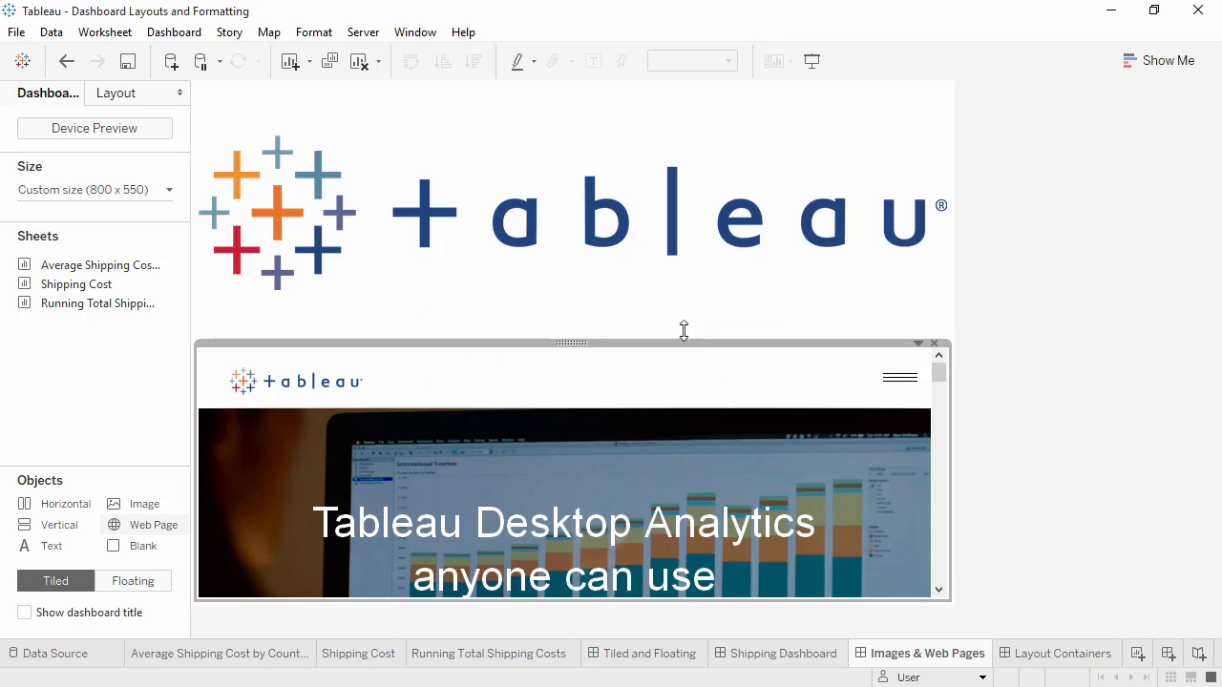
Step: Enlarge the web page object upward beneath the logo, and test the embedded site's navigation menu by expanding and collapsing it
left_click_drag(685, 331, 682, 212)
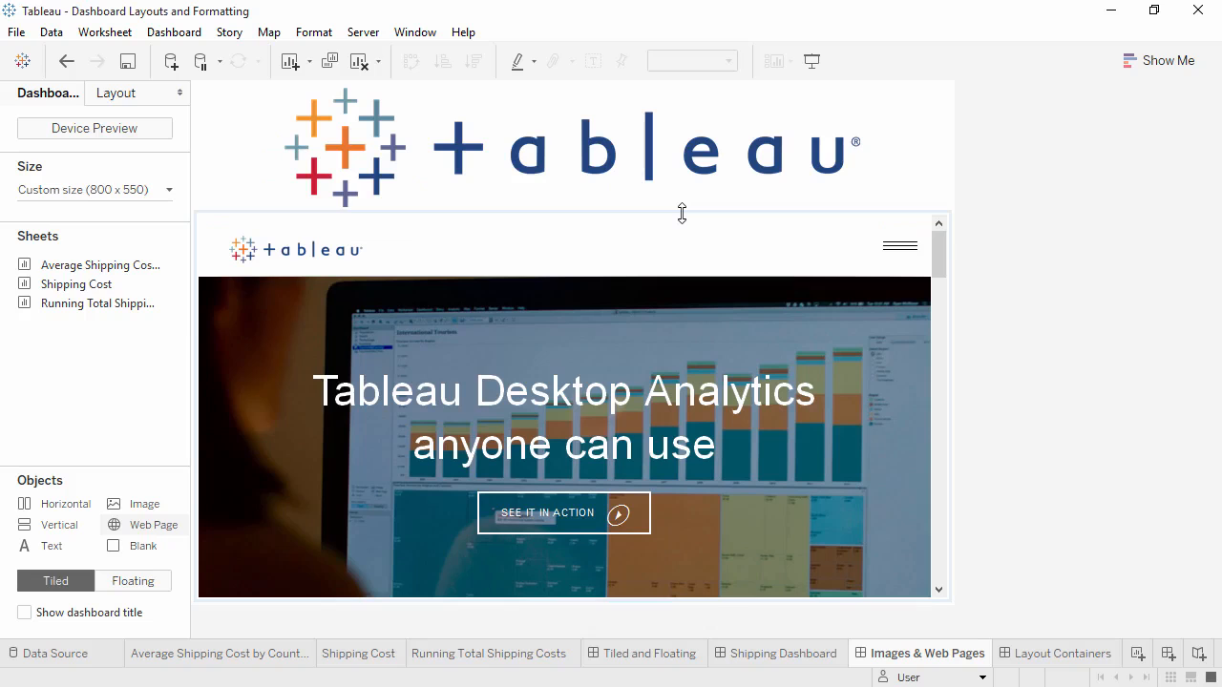
left_click(897, 253)
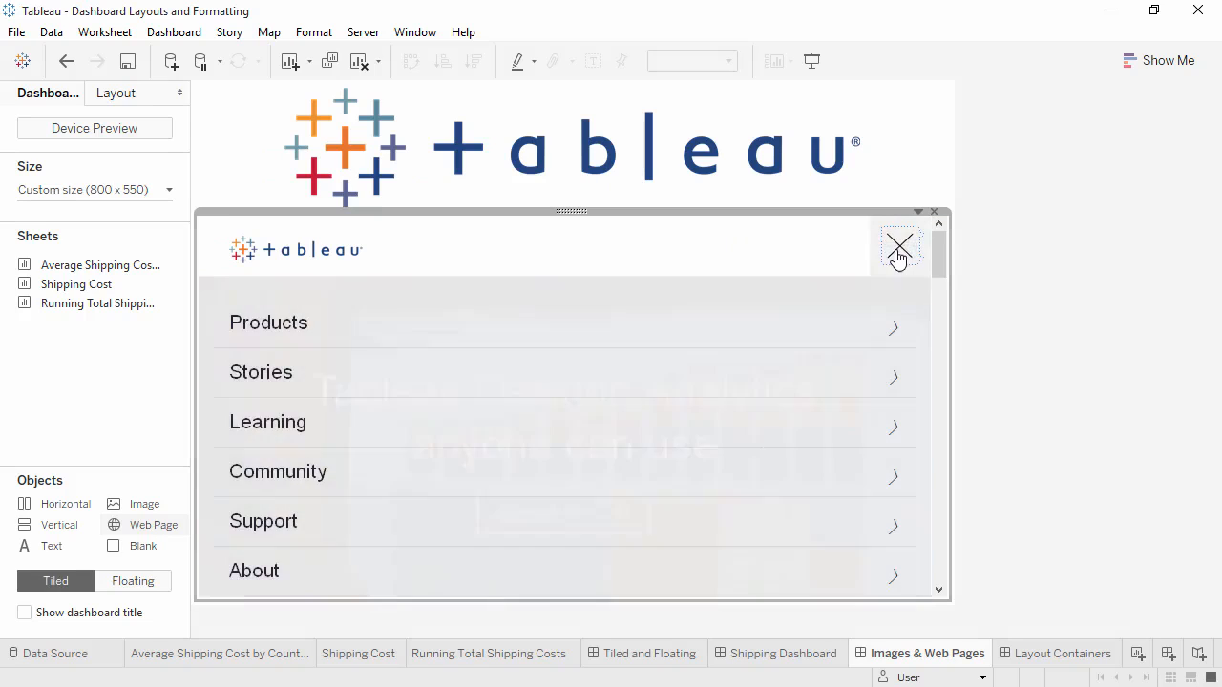
left_click(898, 250)
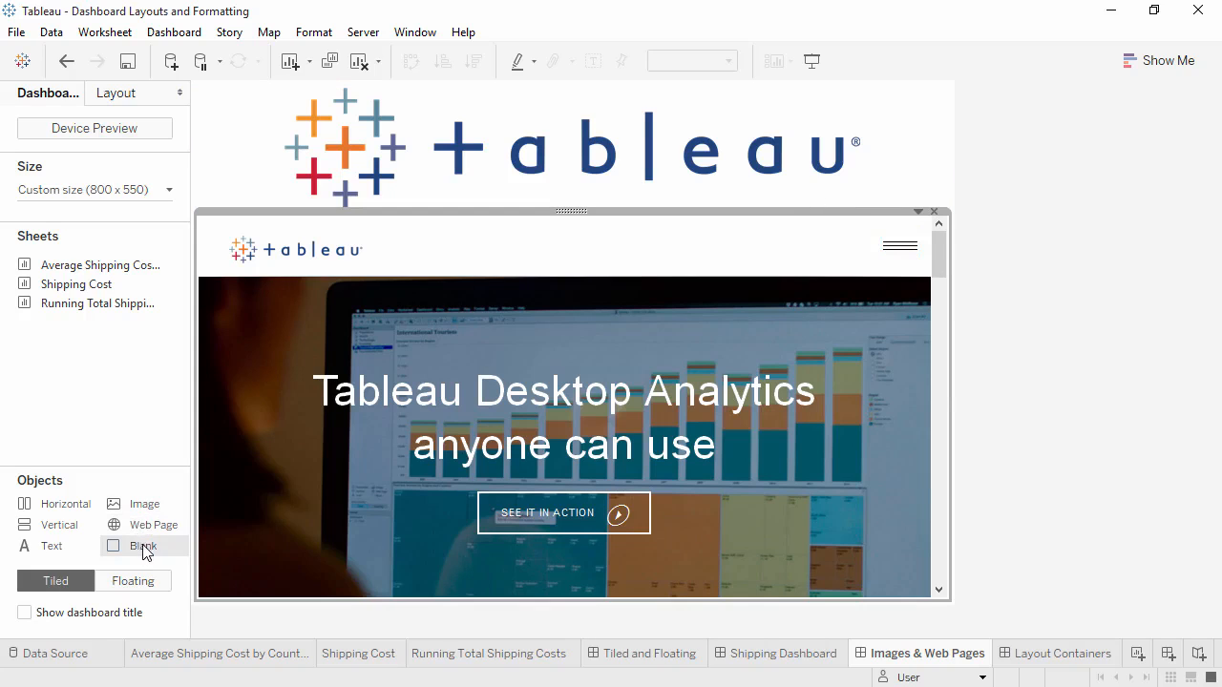
Step: Place a tiled blank object beside the logo and widen it so the logo takes up less than a third of the row
left_click_drag(144, 552, 418, 146)
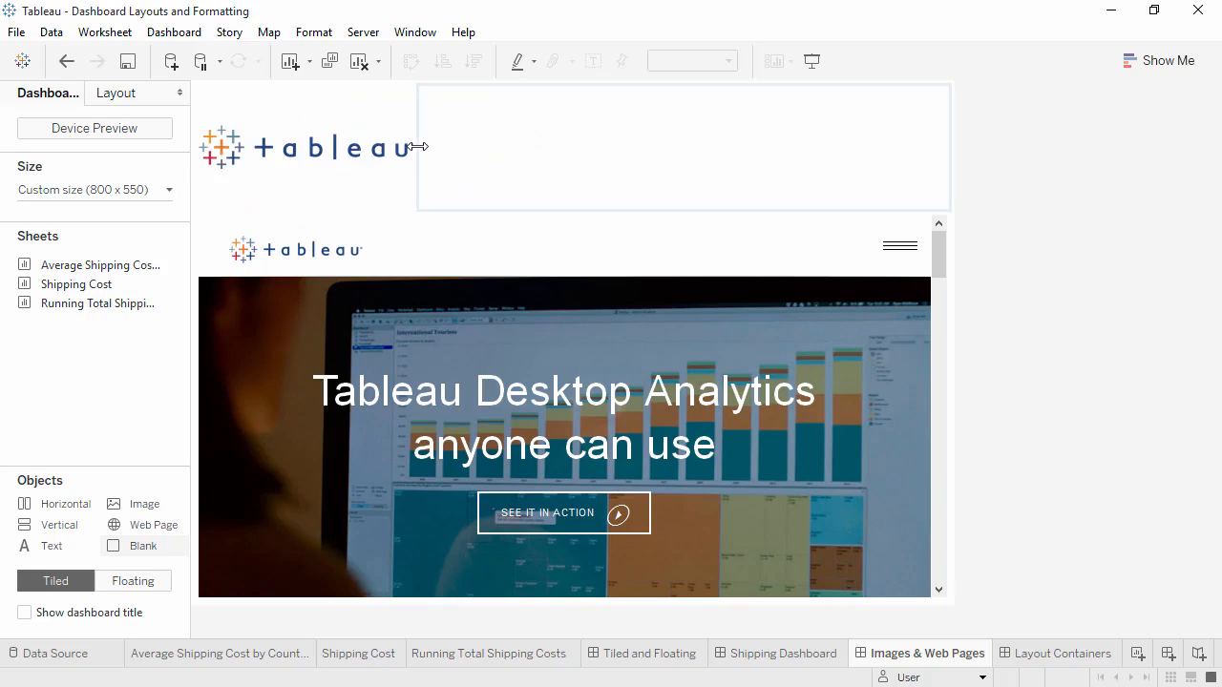
left_click(414, 233)
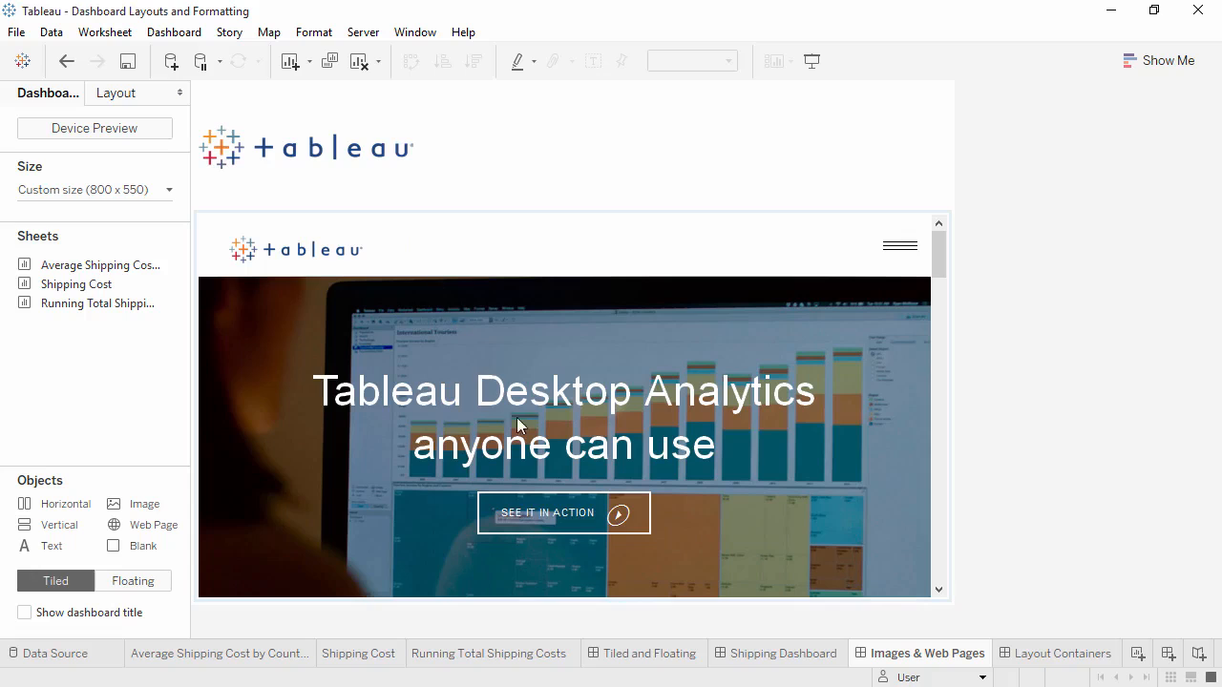
Step: On the Shipping Dashboard, check the layout by filtering Ship Mode to Second Class and Standard Class, and return the filter to (All)
left_click(744, 653)
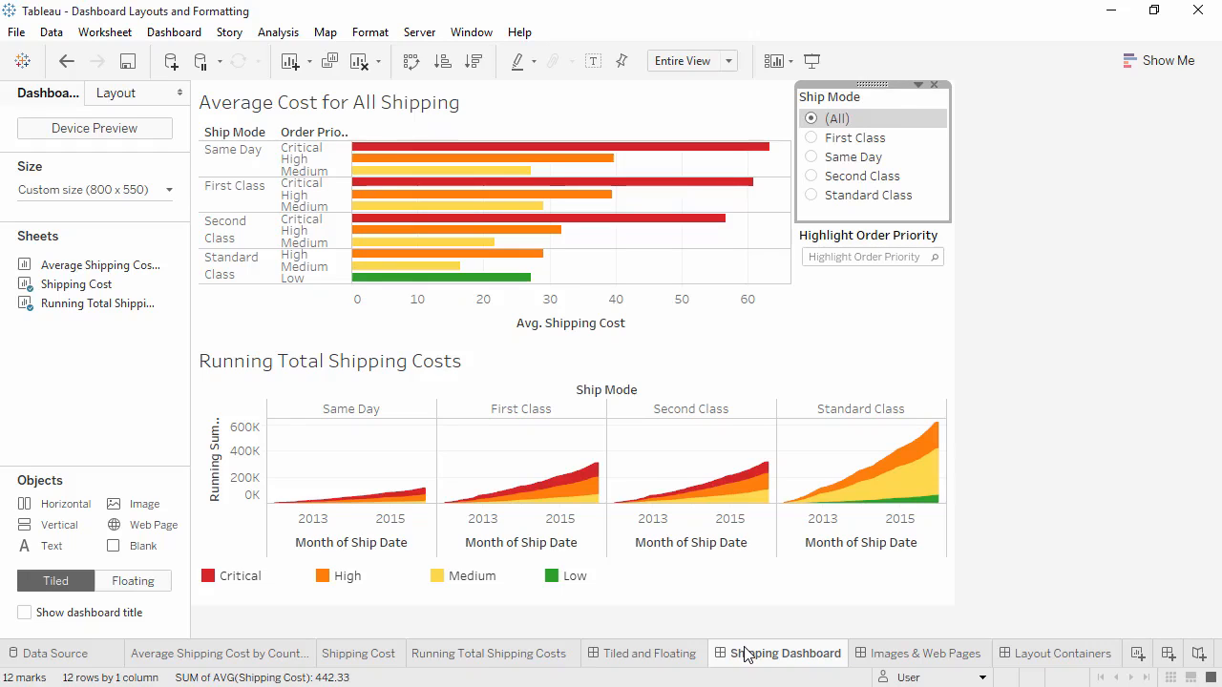
left_click(813, 178)
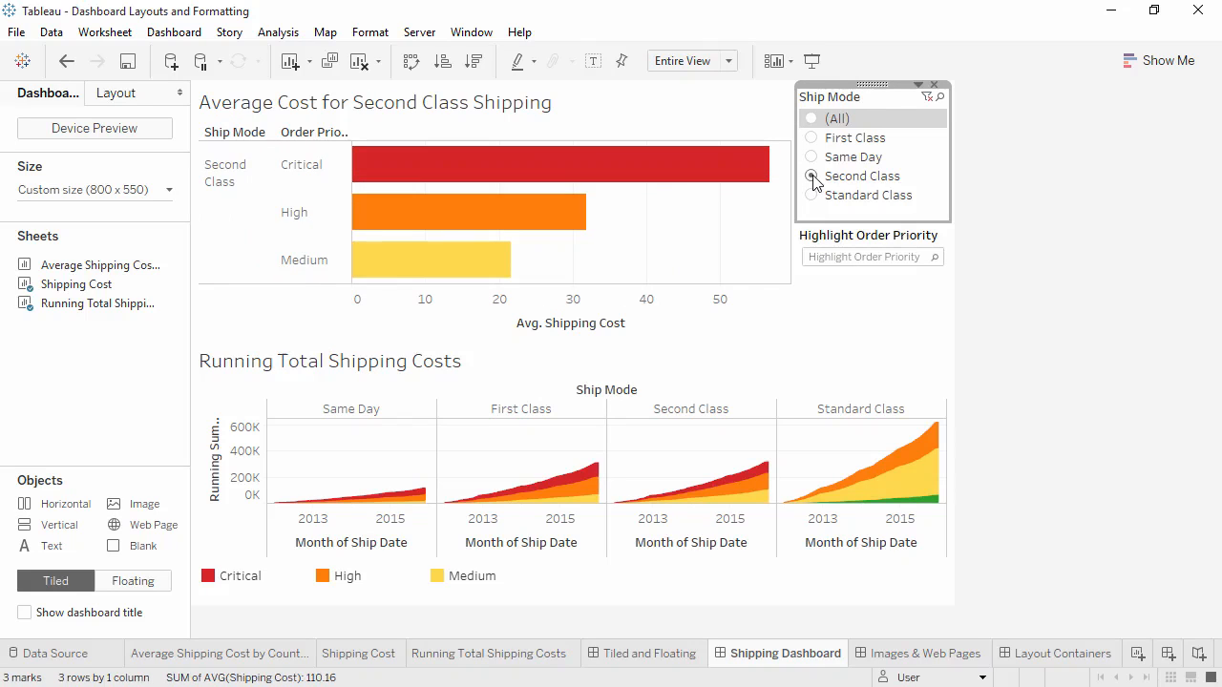
left_click(812, 196)
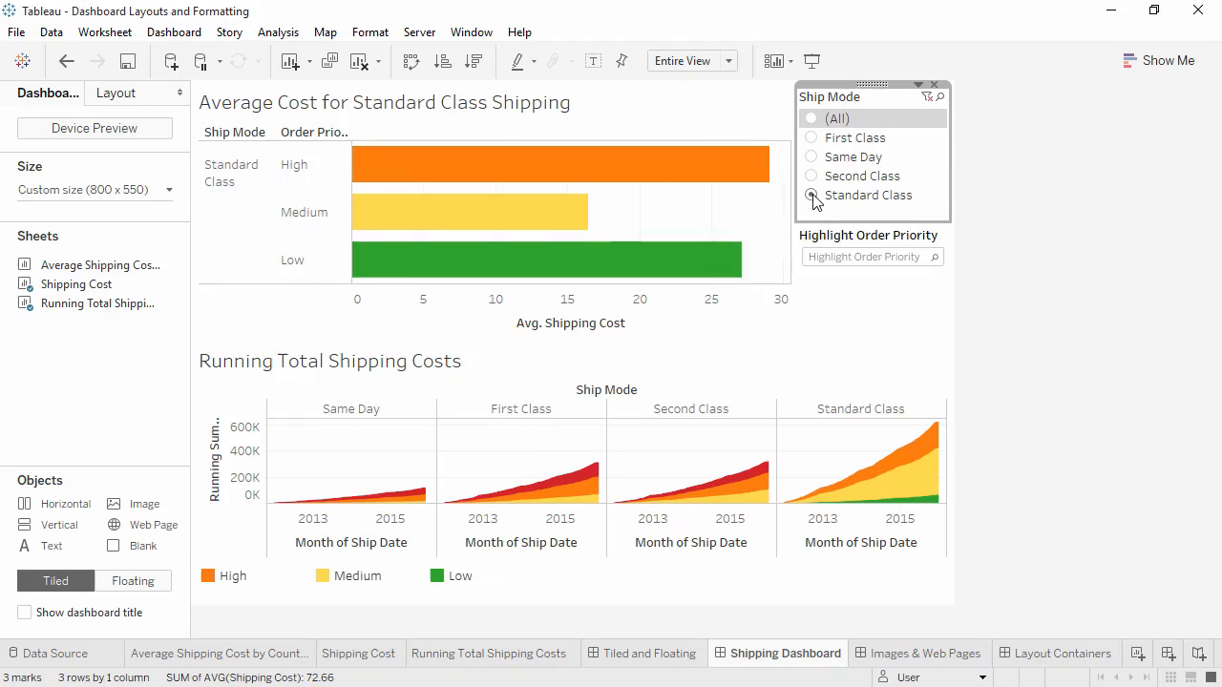
left_click(811, 119)
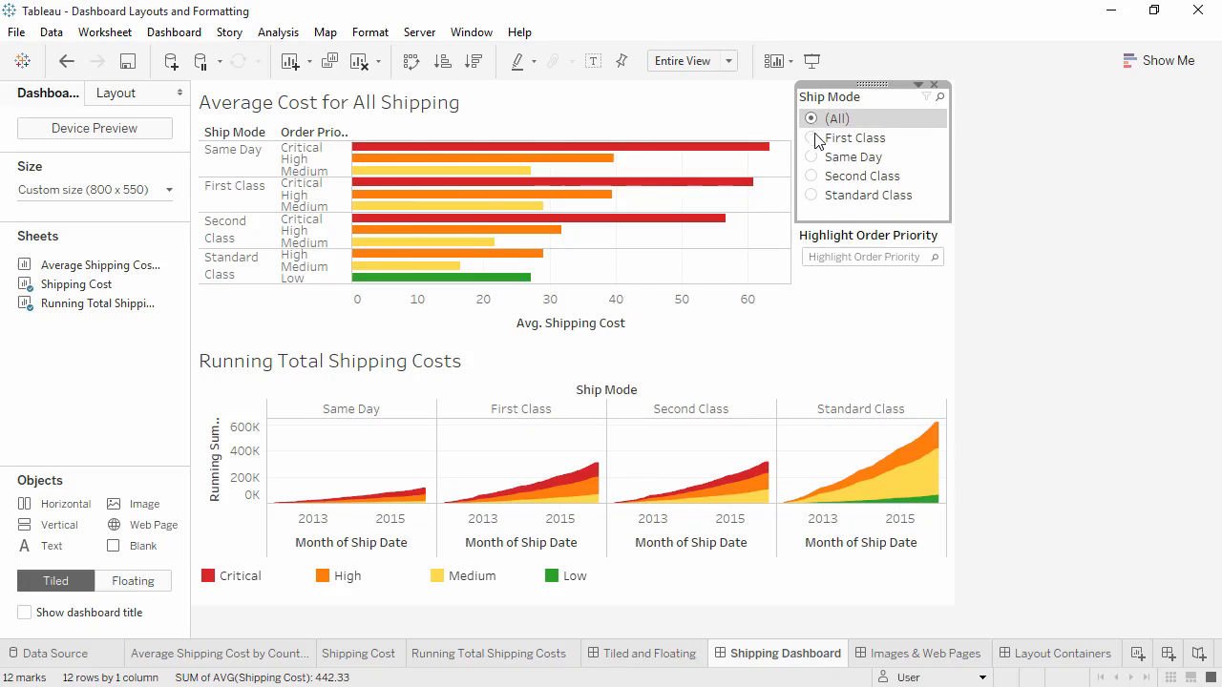
Step: Build a vertical layout container on the Layout Containers dashboard with the Running Total Shipping Costs sheet above the Shipping Cost sheet
left_click(1031, 653)
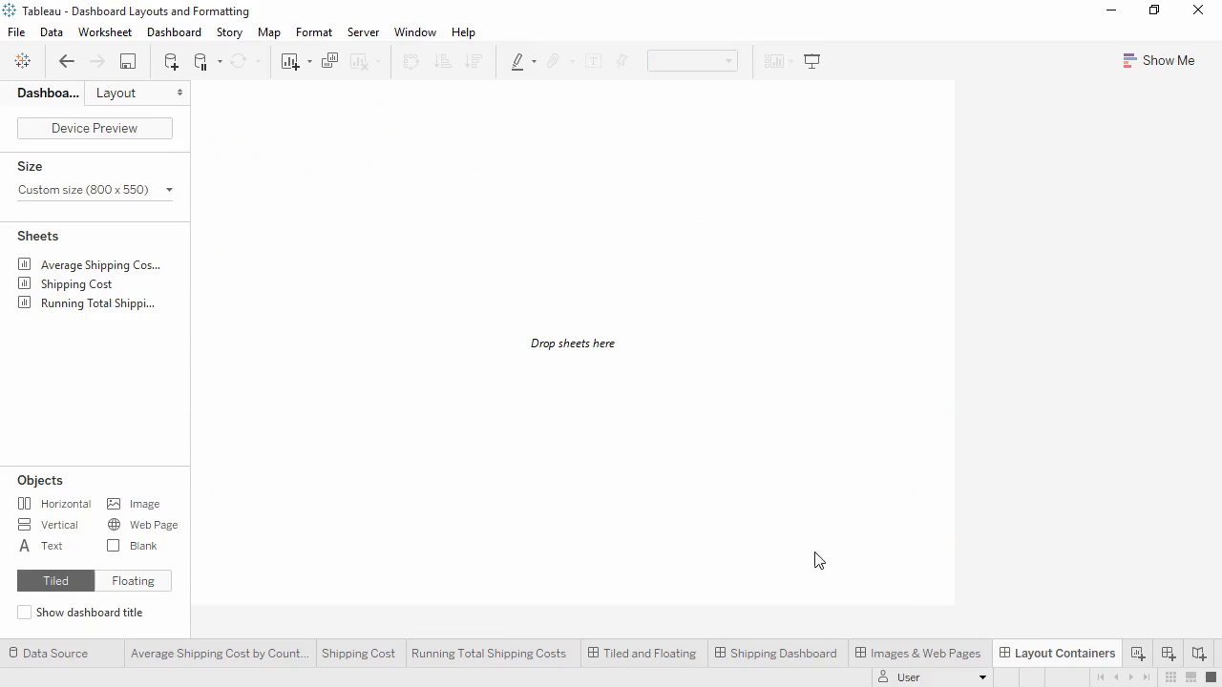
left_click_drag(65, 525, 324, 446)
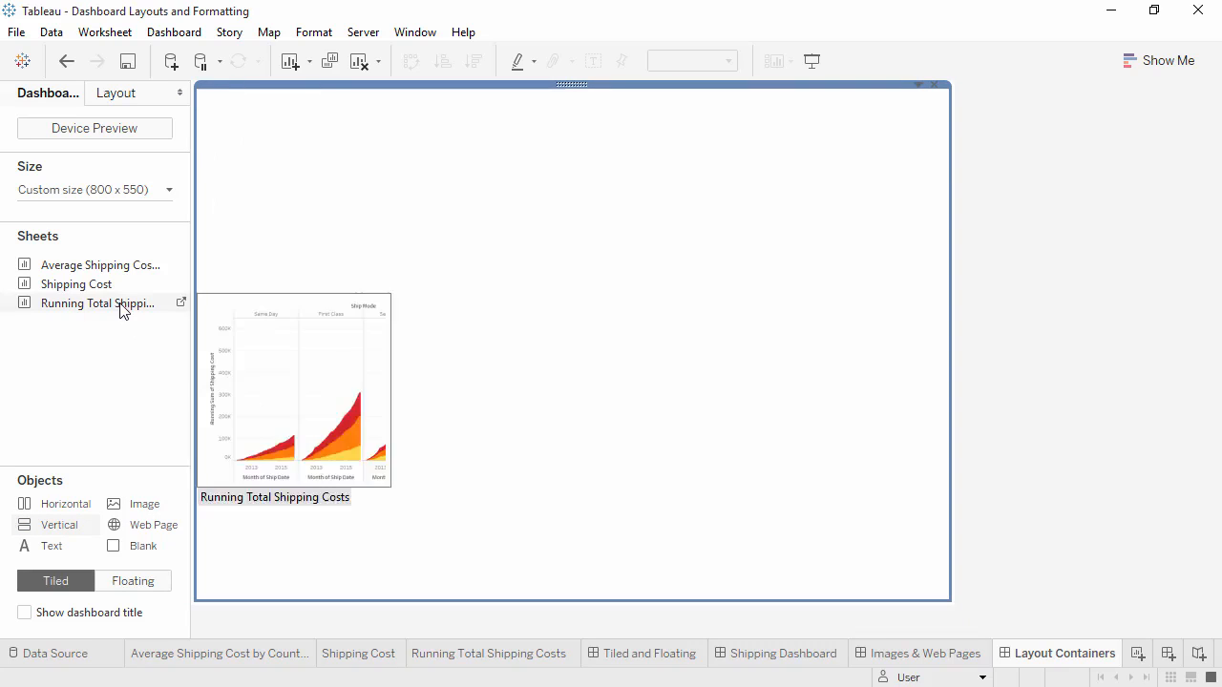
left_click_drag(121, 303, 315, 300)
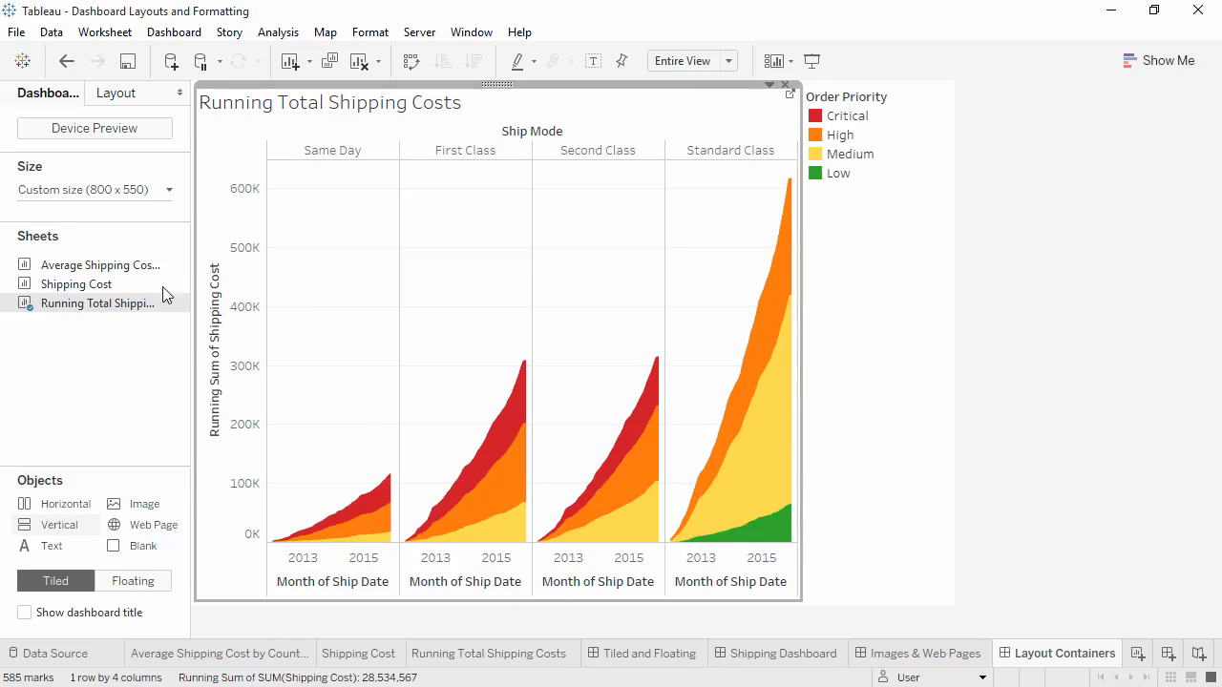
left_click_drag(104, 284, 389, 548)
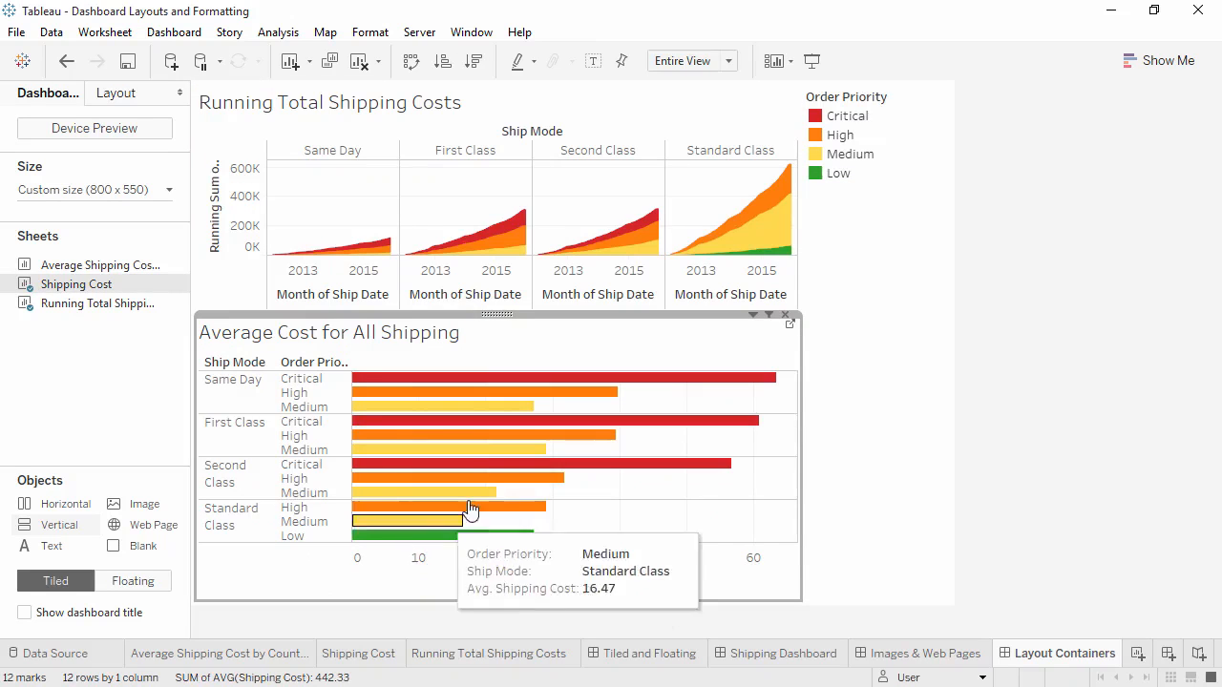
Step: Show the Ship Mode filter for the average shipping cost bar chart
left_click(753, 314)
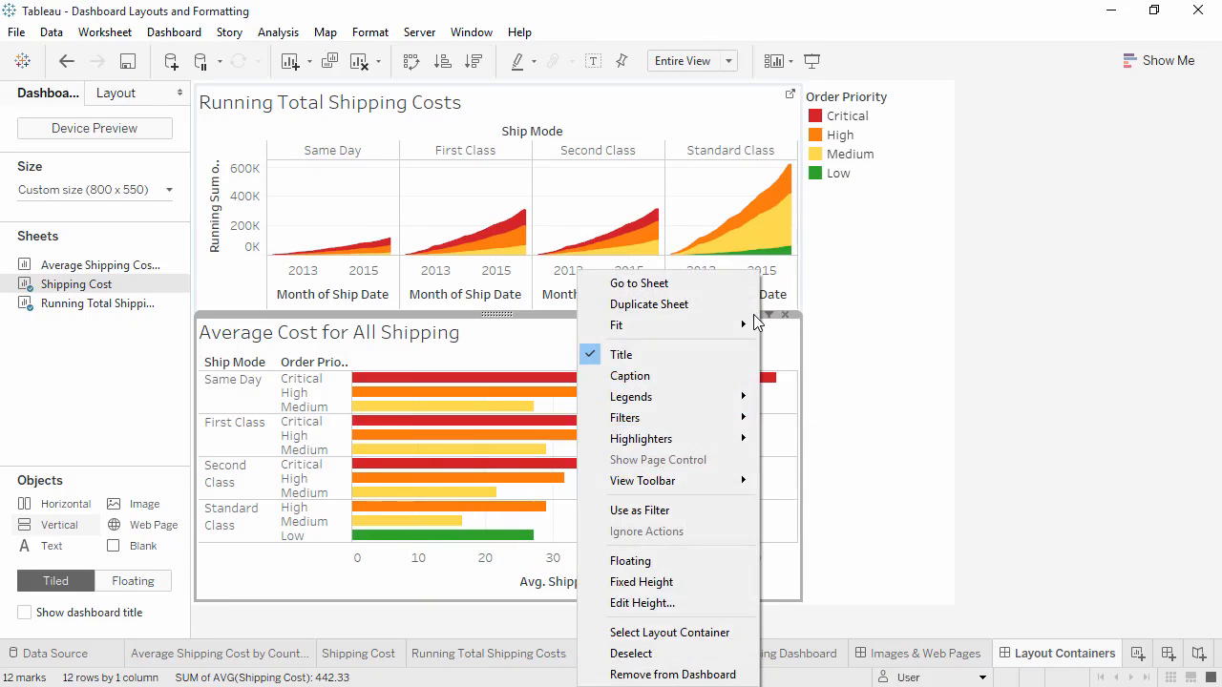
mouse_move(726, 417)
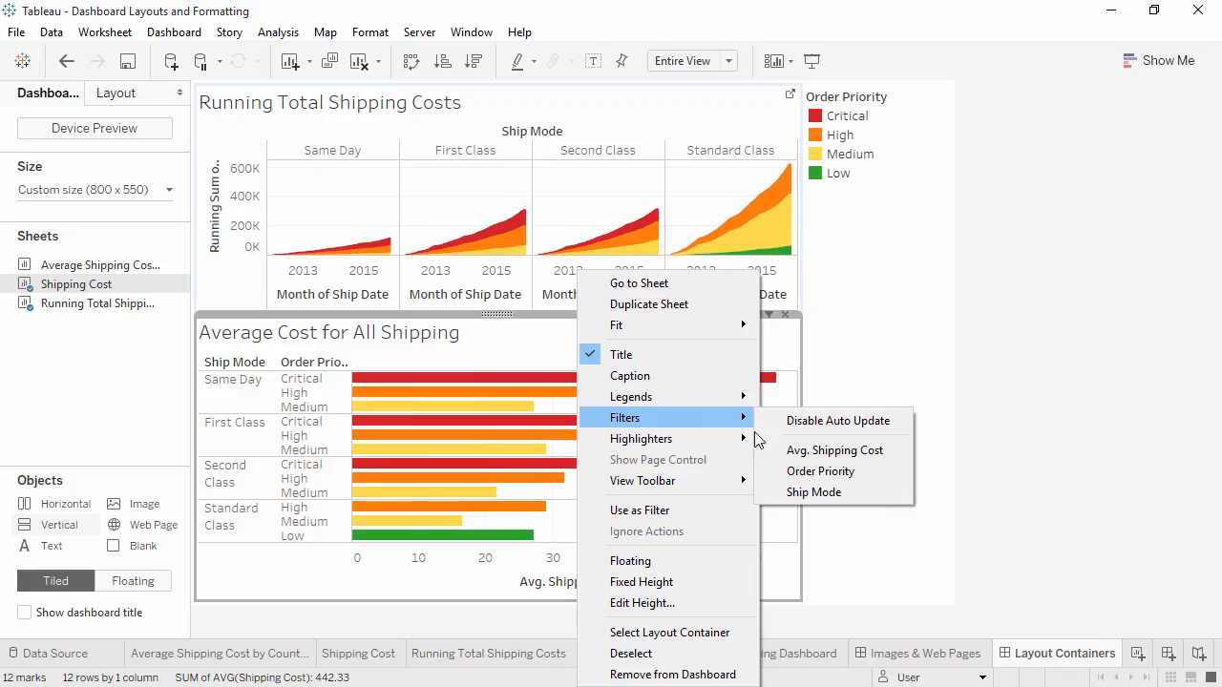
left_click(792, 494)
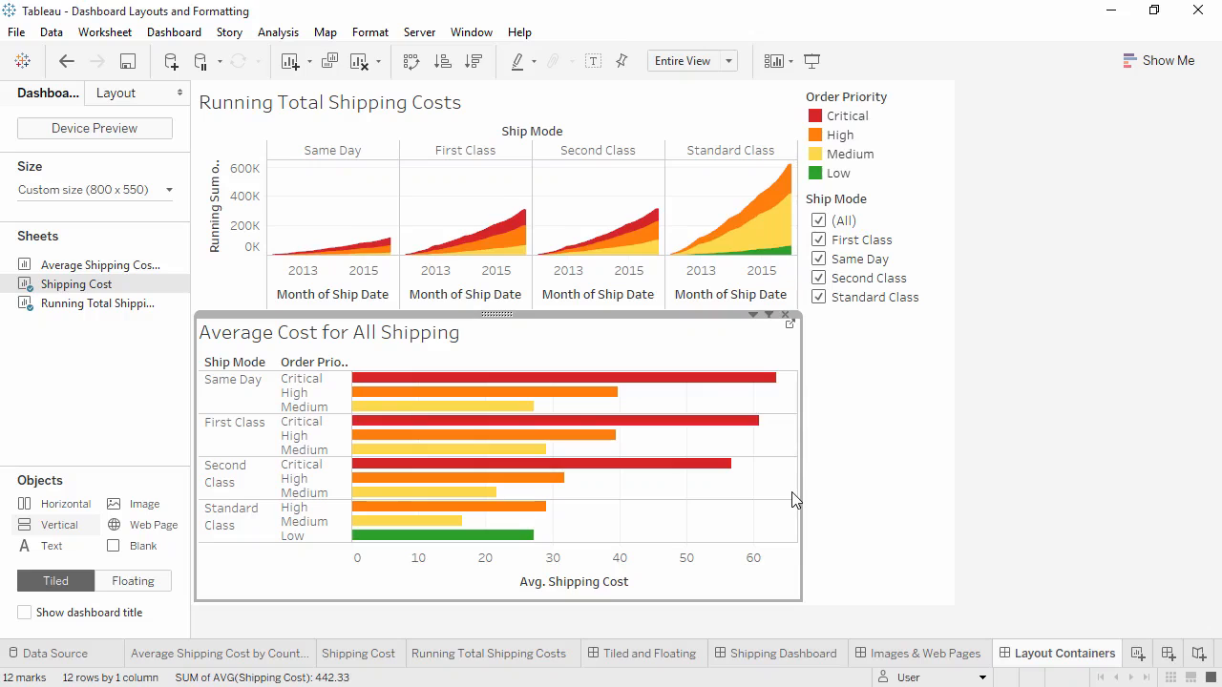
Step: Test the container's resizing by excluding Standard Class, Second Class and Same Day from the Ship Mode filter, and reselect (All)
left_click(818, 297)
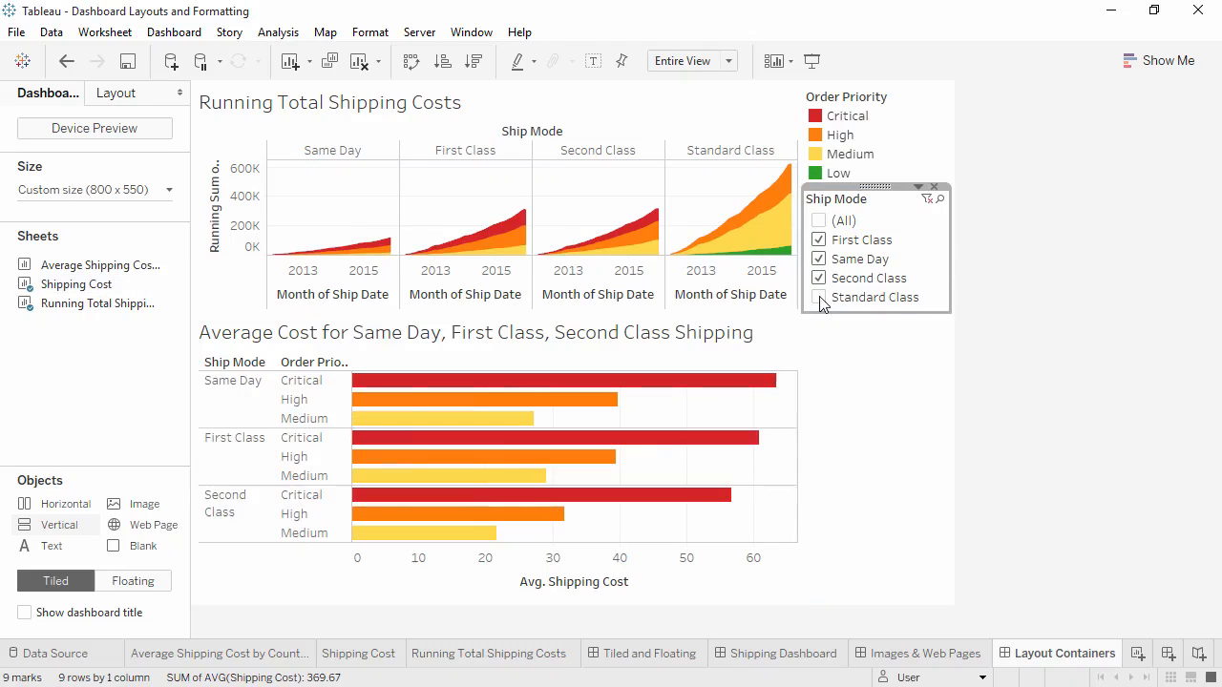
left_click(818, 278)
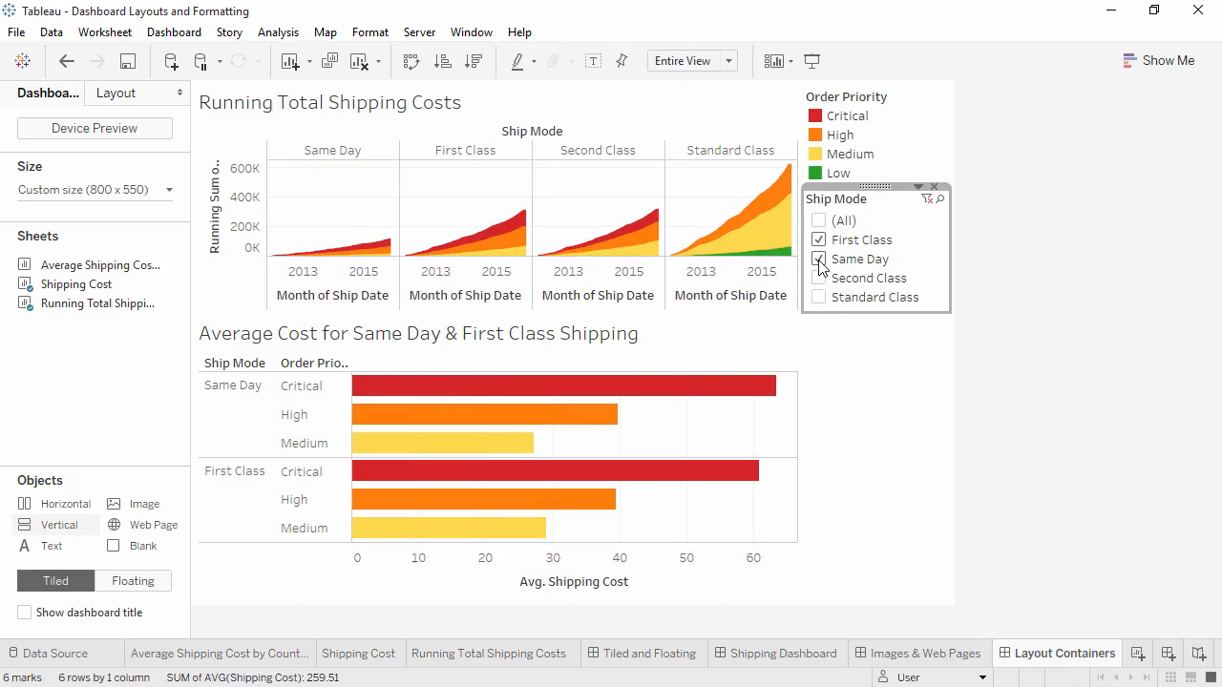
left_click(818, 259)
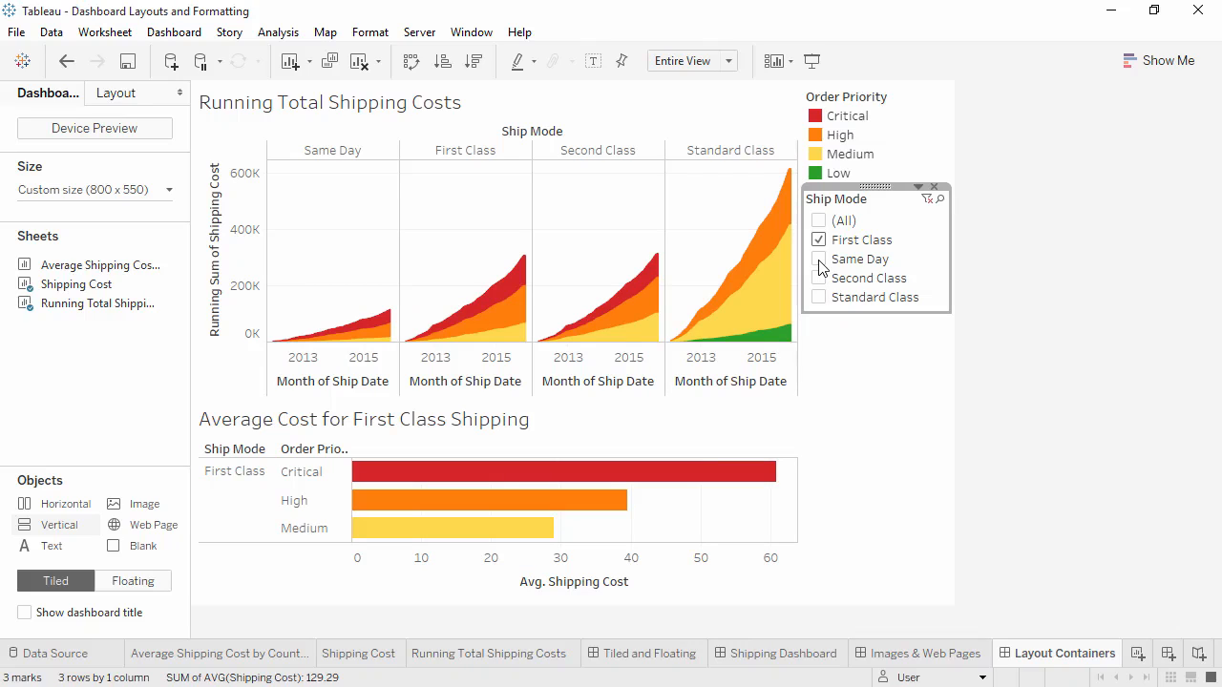
left_click(820, 222)
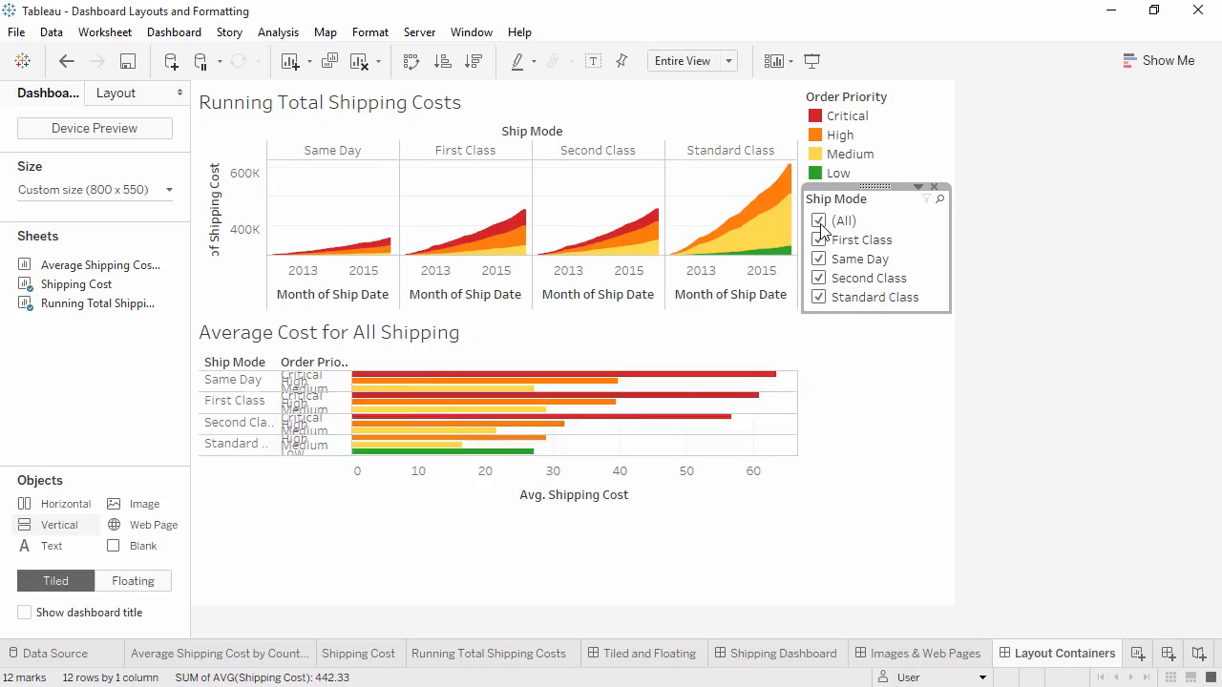